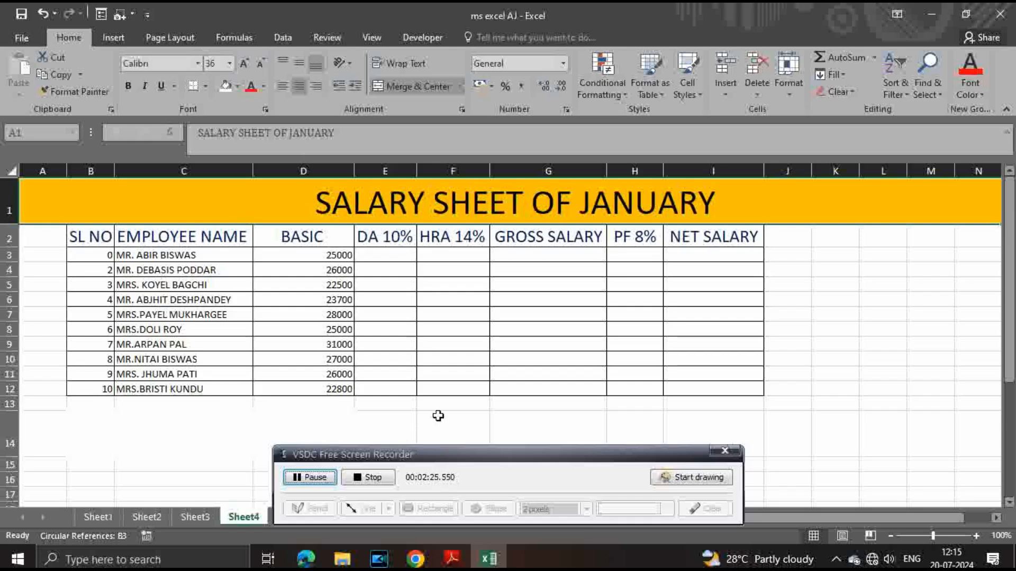
# Enter the title SALARY SHEET OF APRIL in cell E17, below the January salary table.
pyautogui.scroll(-3, 437, 415)
pyautogui.click(382, 320)
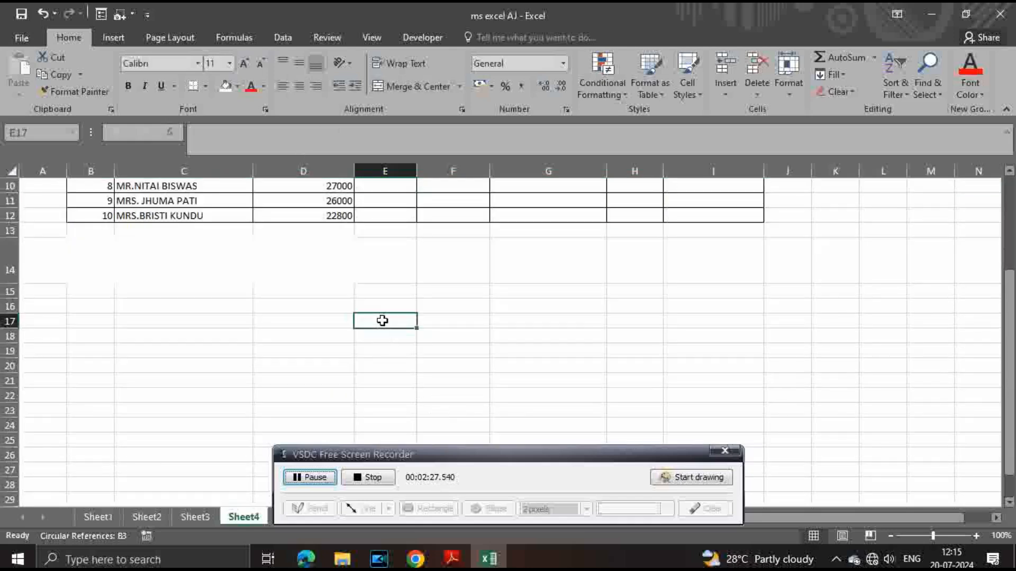
pyautogui.write('SALA')
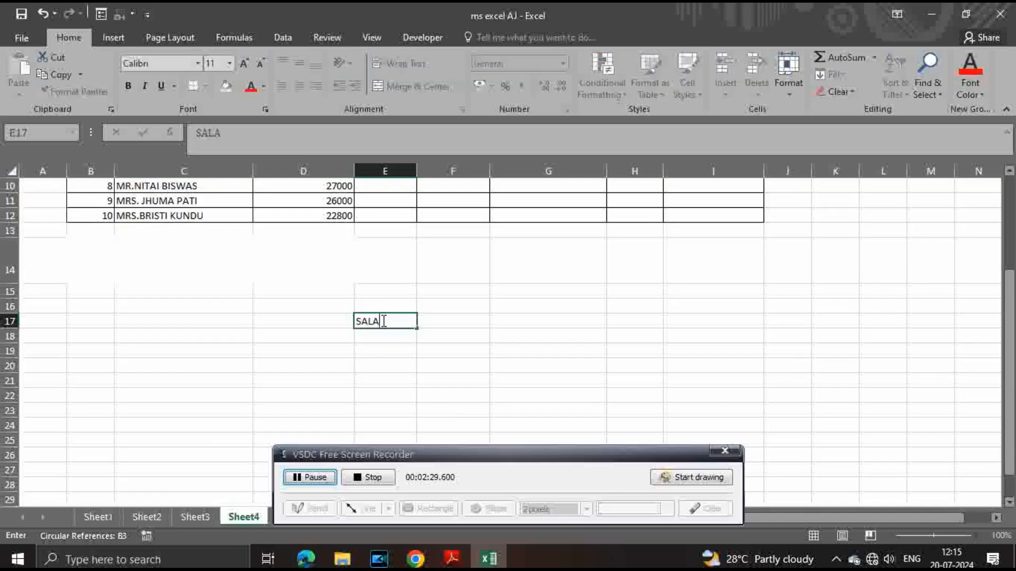
pyautogui.write('RY SHE')
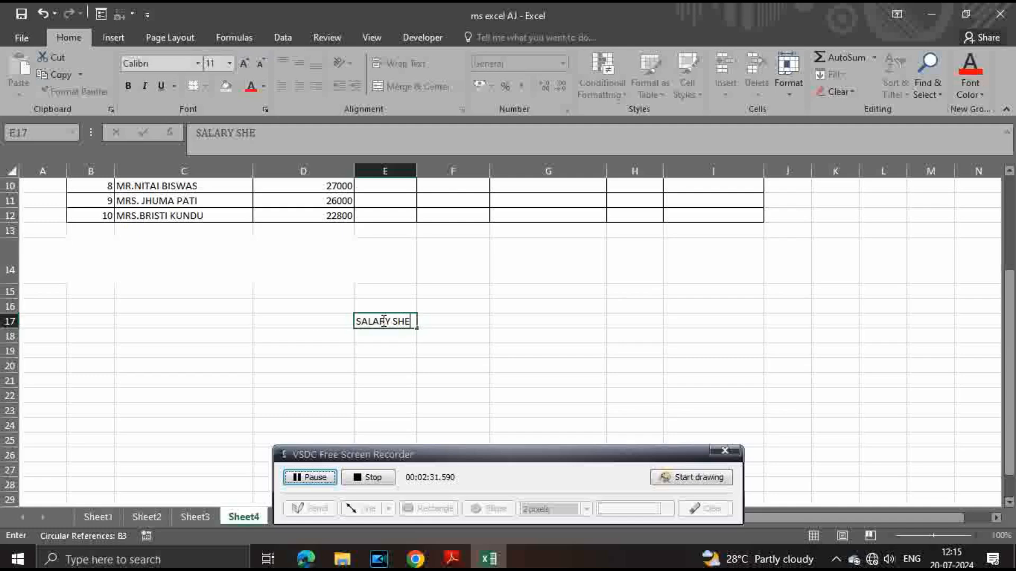
pyautogui.write('ET OF APRIL')
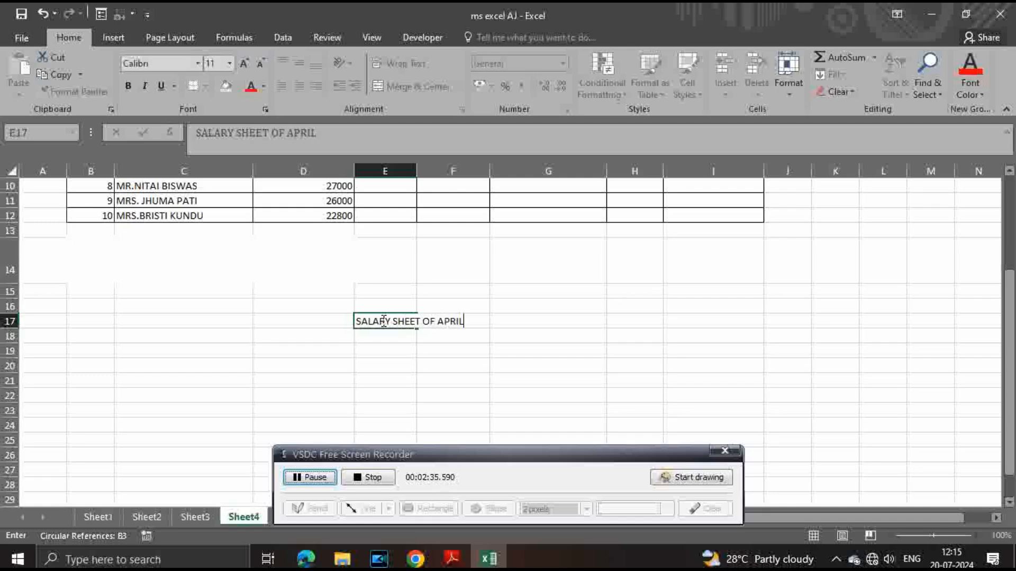
pyautogui.click(450, 351)
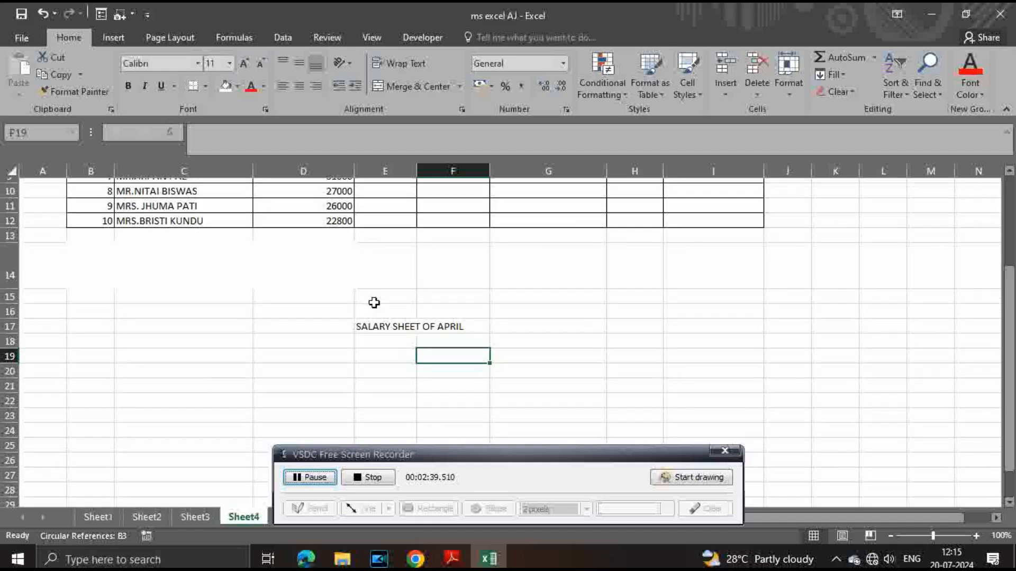
# Set the font size of the SALARY SHEET OF APRIL title in E17:F17 to 36.
pyautogui.scroll(3, 374, 297)
pyautogui.scroll(-1, 393, 211)
pyautogui.scroll(-4, 392, 236)
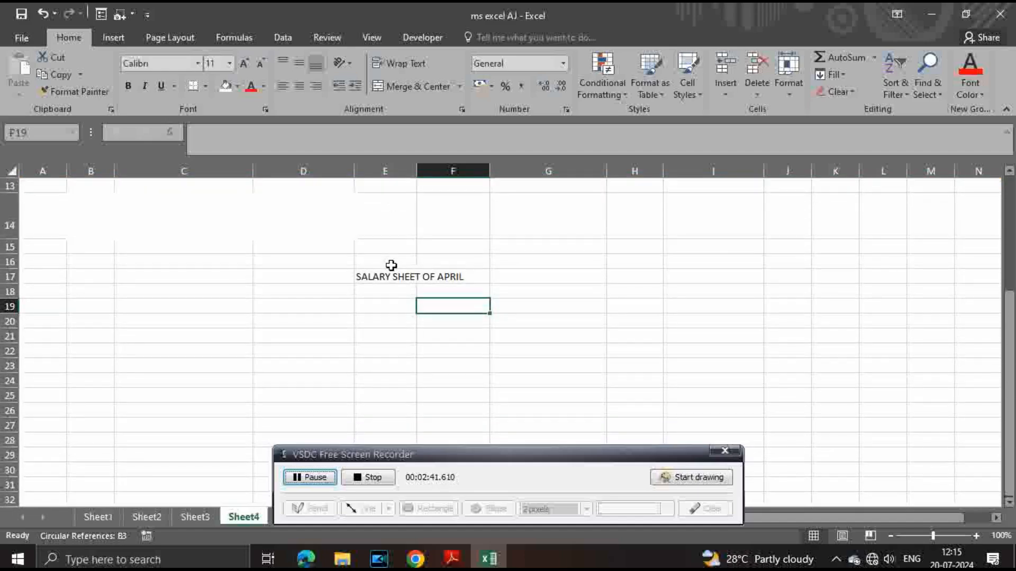
pyautogui.click(365, 279)
pyautogui.moveTo(365, 280); pyautogui.dragTo(446, 276)
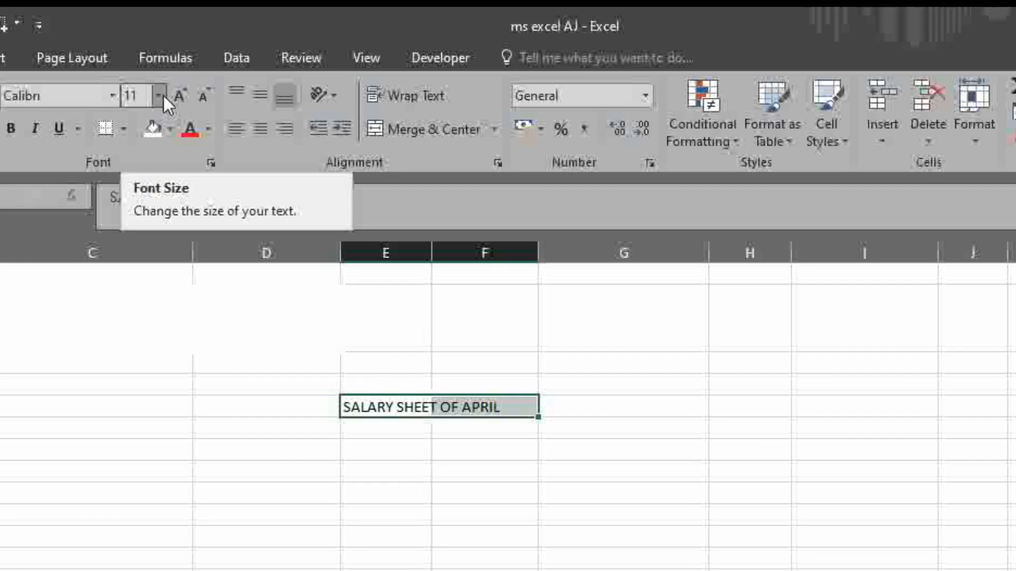
pyautogui.click(164, 96)
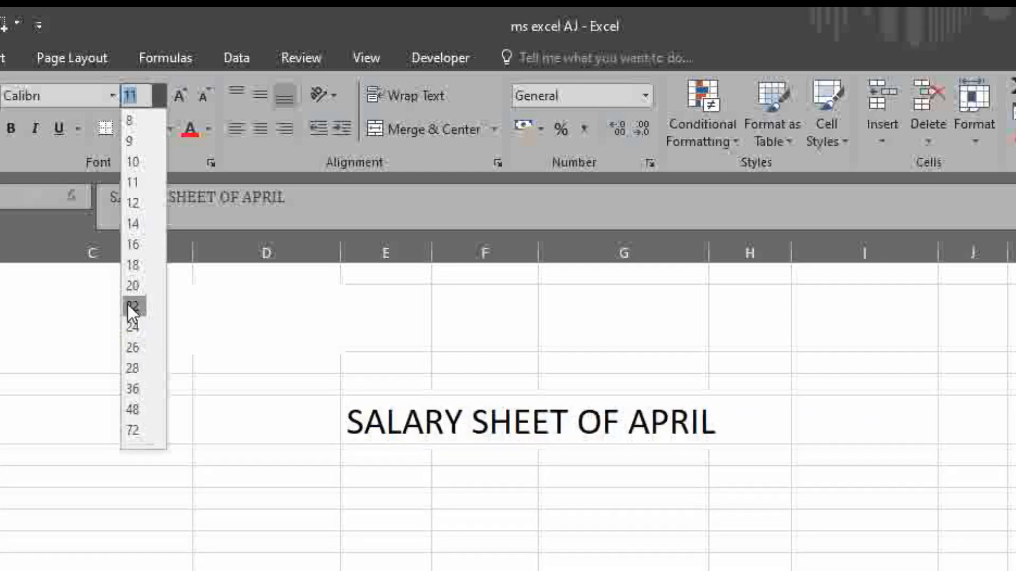
pyautogui.click(132, 389)
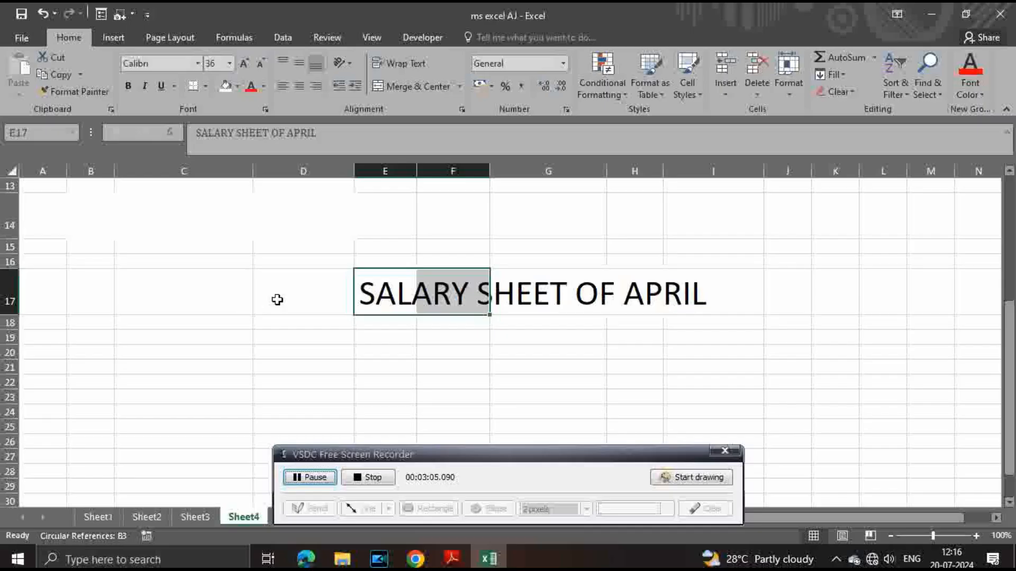
# Try to fill the April title row A17:N17 with a custom background color.
pyautogui.click(277, 299)
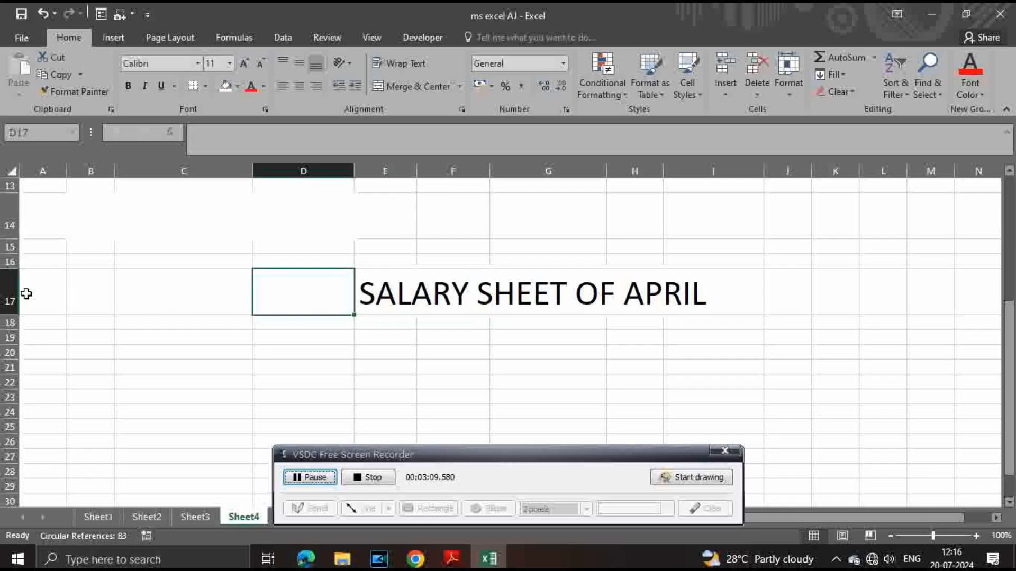
pyautogui.moveTo(27, 292); pyautogui.dragTo(653, 297)
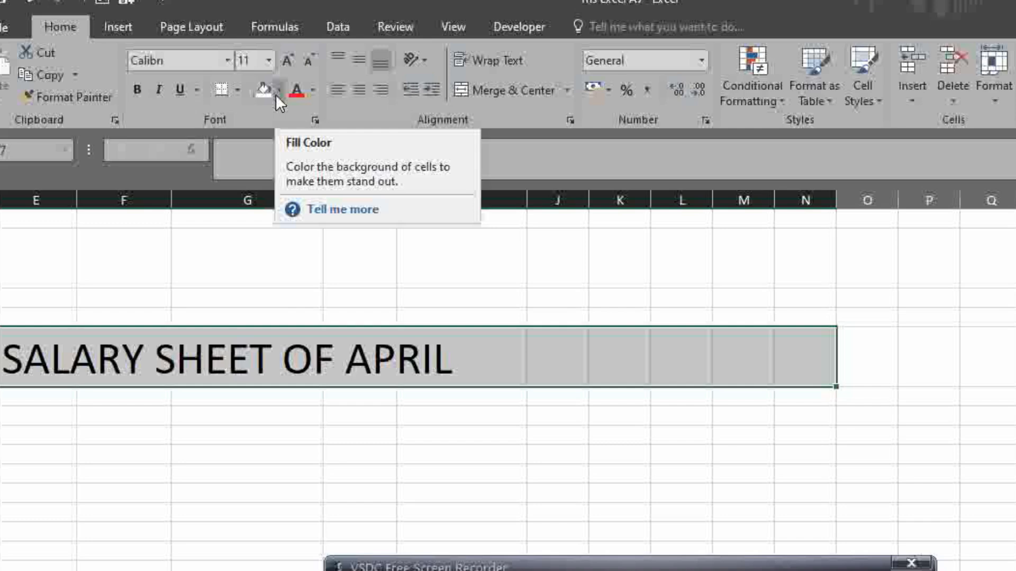
pyautogui.click(275, 94)
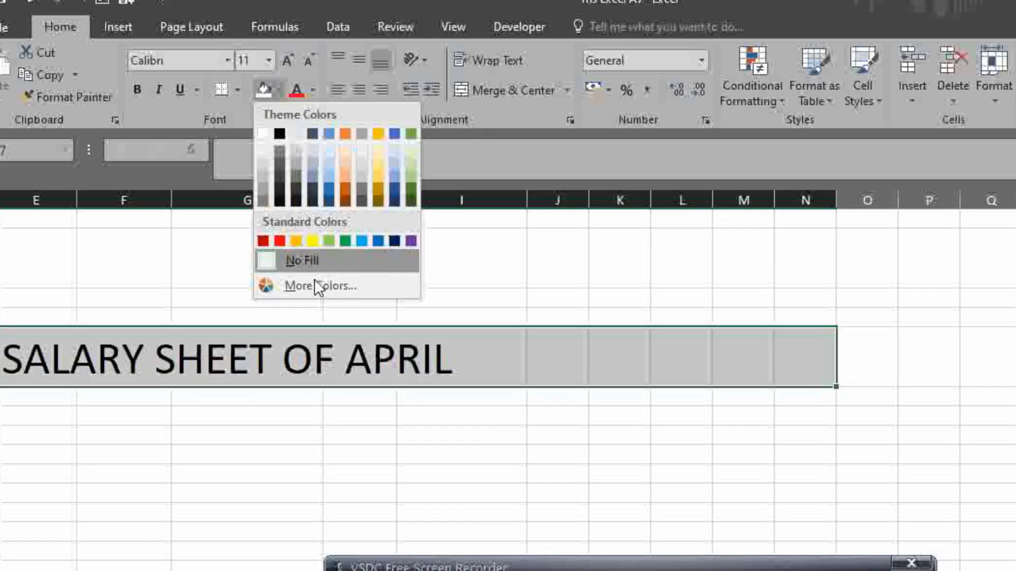
pyautogui.click(314, 286)
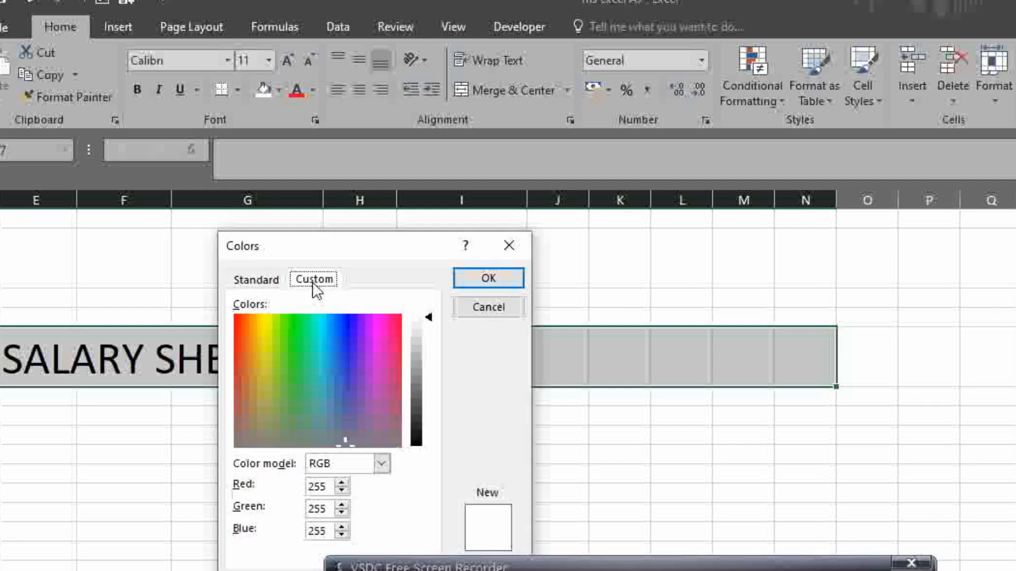
pyautogui.moveTo(319, 399)
pyautogui.mouseDown()
pyautogui.moveTo(336, 380)
pyautogui.moveTo(325, 414)
pyautogui.mouseUp()
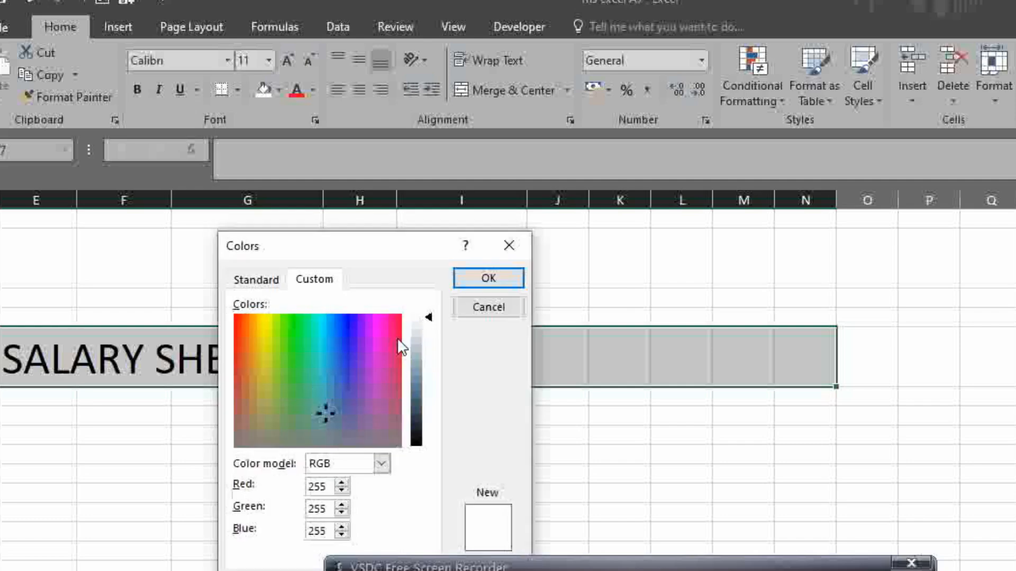
pyautogui.click(492, 278)
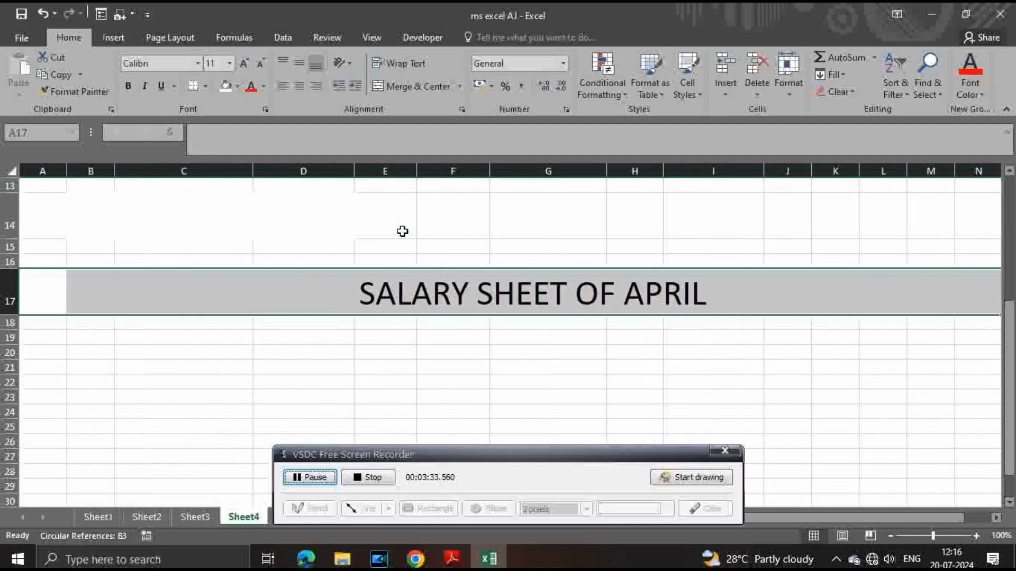
# Fill the April title row from A17 to M17 with a light lavender color from the standard color palette.
pyautogui.moveTo(47, 293); pyautogui.dragTo(925, 294)
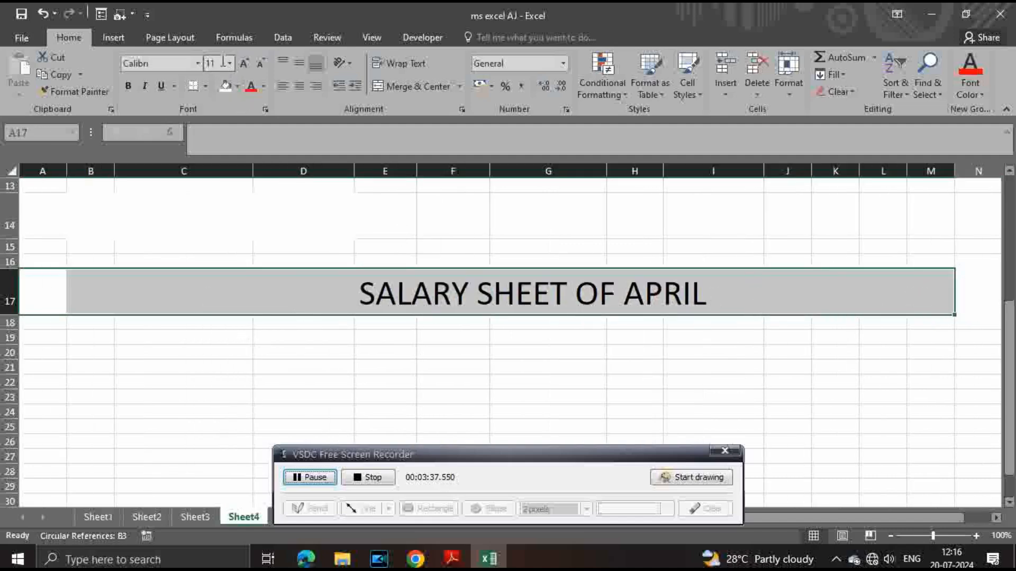
pyautogui.click(237, 86)
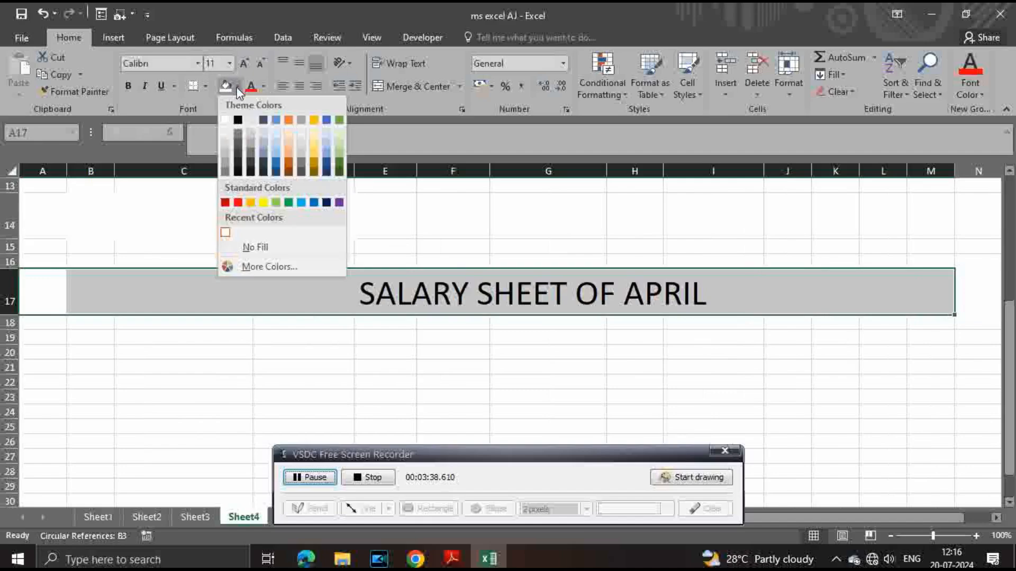
pyautogui.click(250, 268)
pyautogui.click(285, 329)
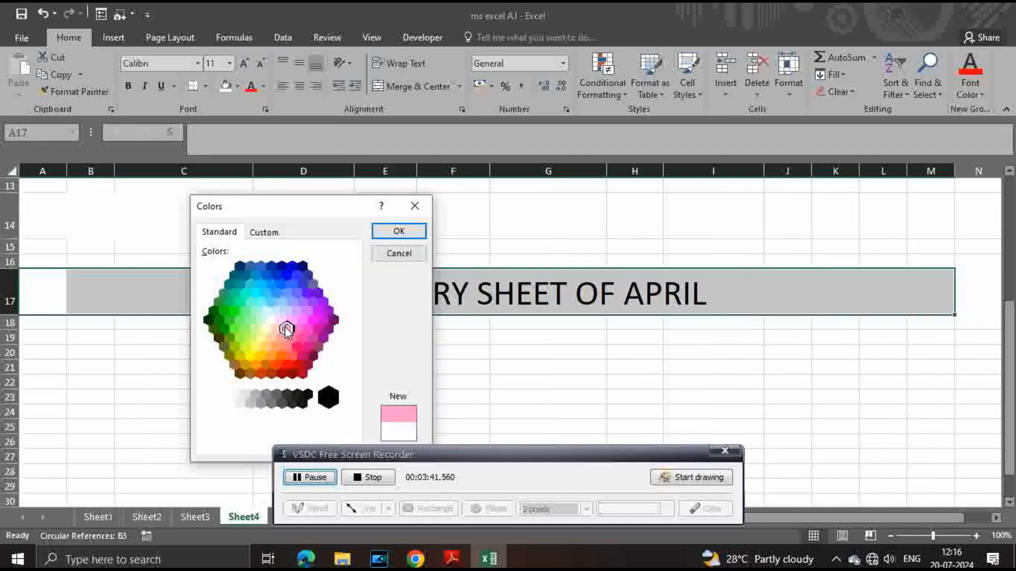
pyautogui.click(284, 336)
pyautogui.press('Return')
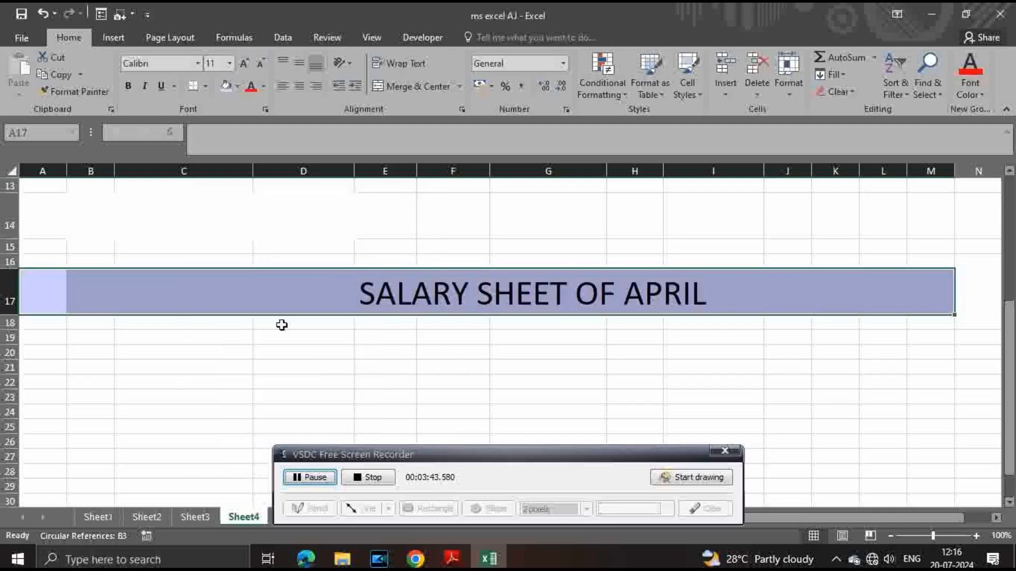
pyautogui.click(249, 350)
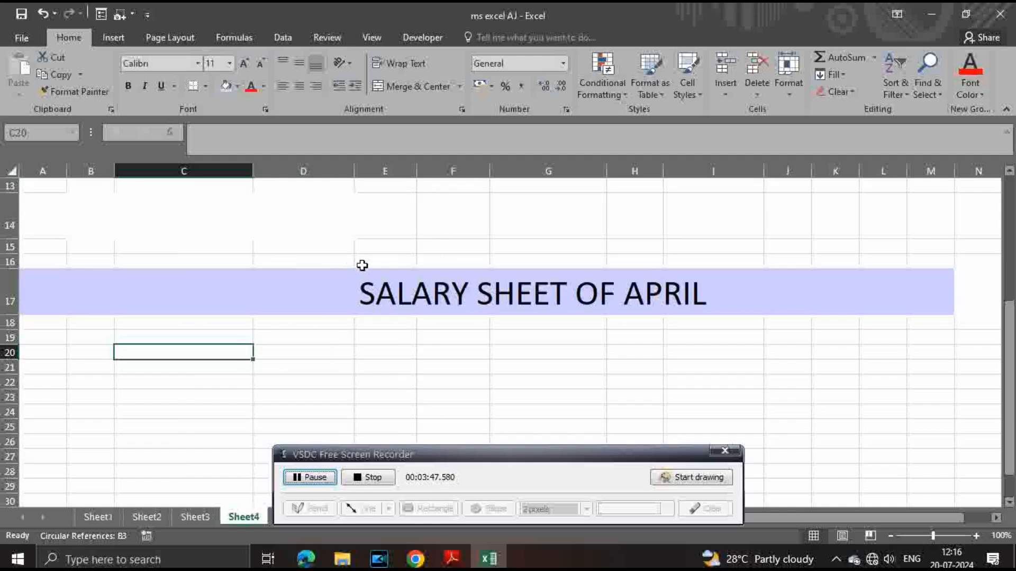
# Replace the formula in B3 with serial number 1 for the first employee in the January table.
pyautogui.scroll(4, 363, 275)
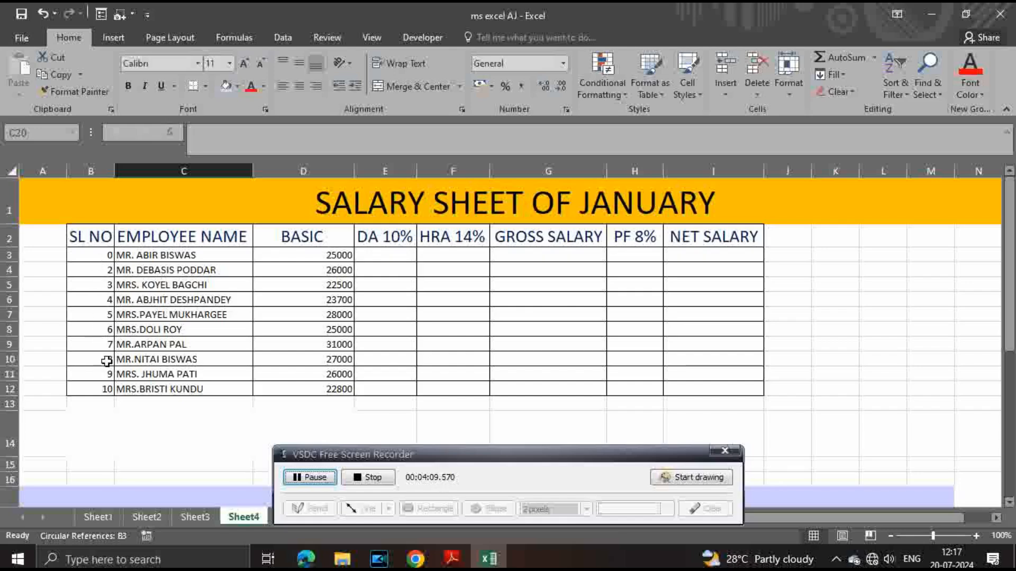
pyautogui.click(101, 257)
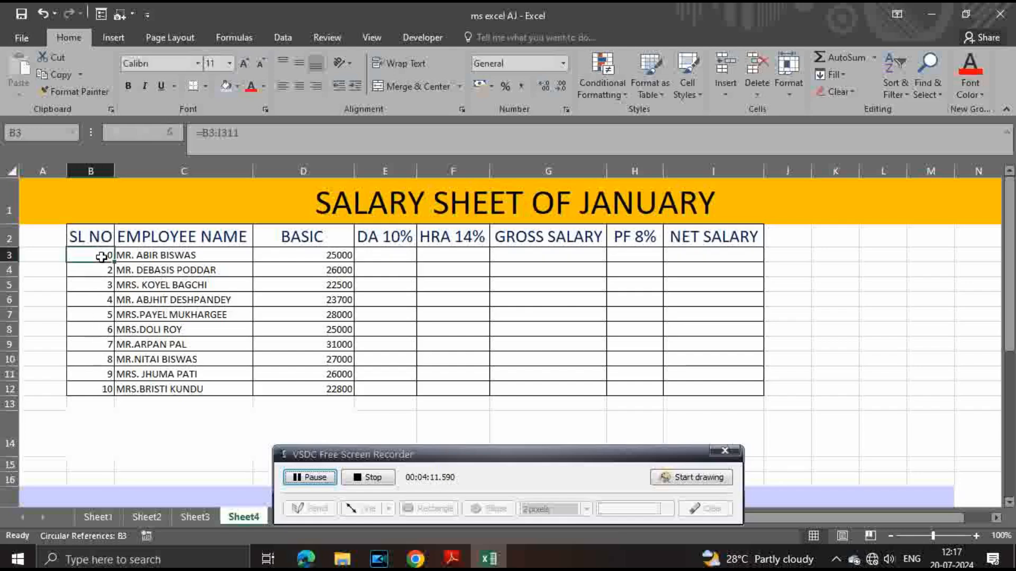
pyautogui.doubleClick(101, 259)
pyautogui.write('1')
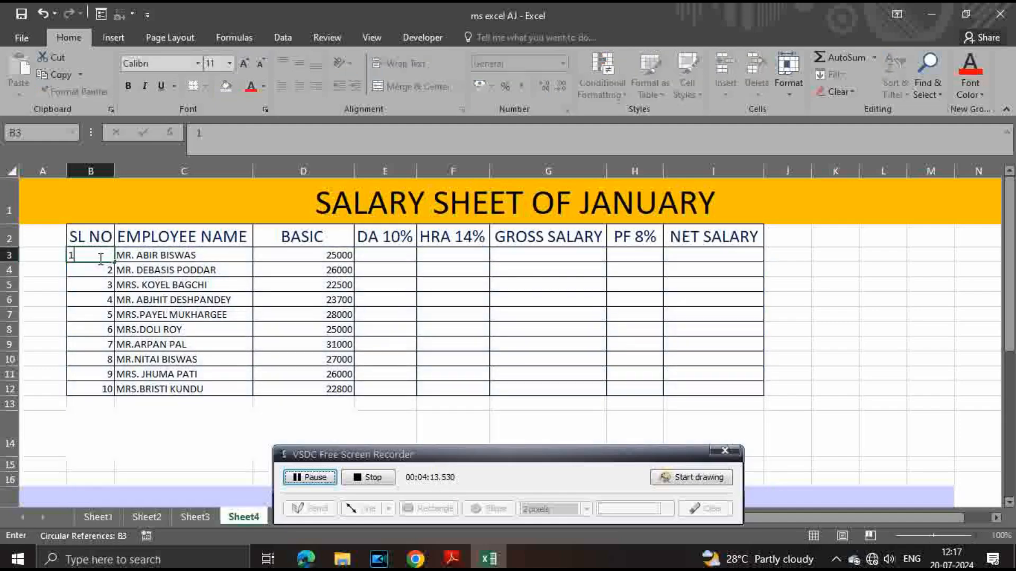
pyautogui.press('Return')
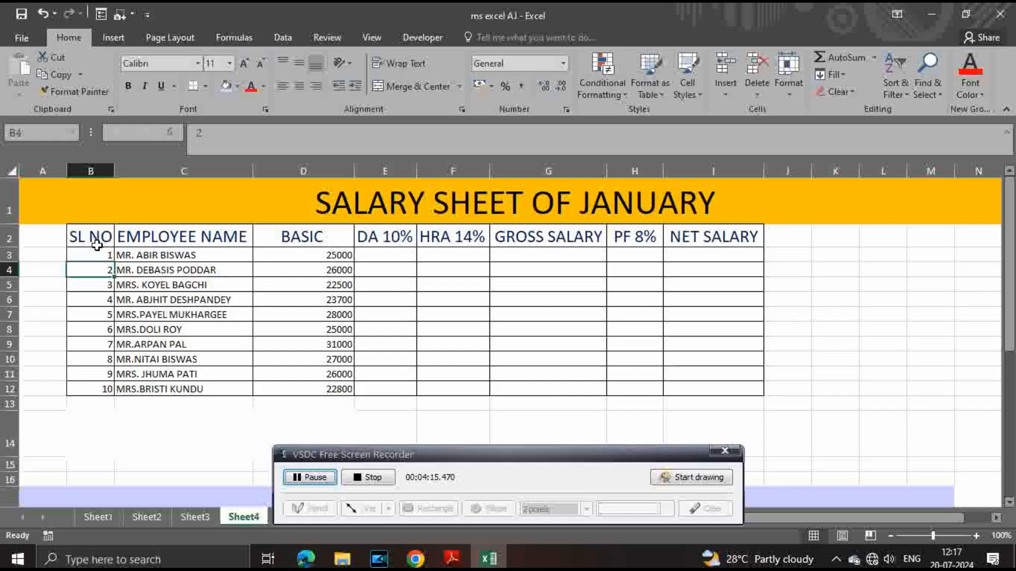
pyautogui.click(98, 254)
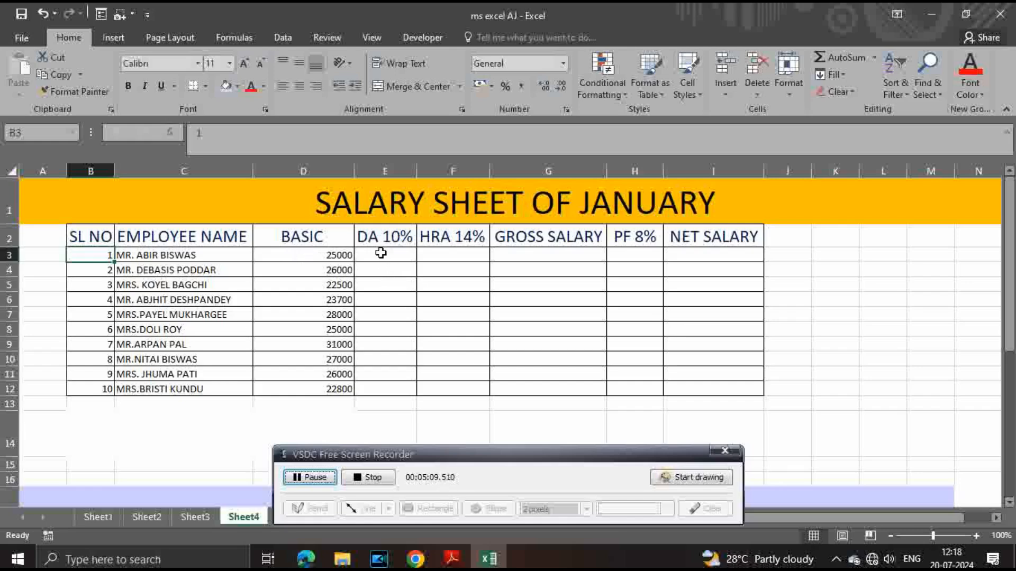
# Calculate the first employee's DA in E3 with the formula =D3*10%.
pyautogui.click(313, 256)
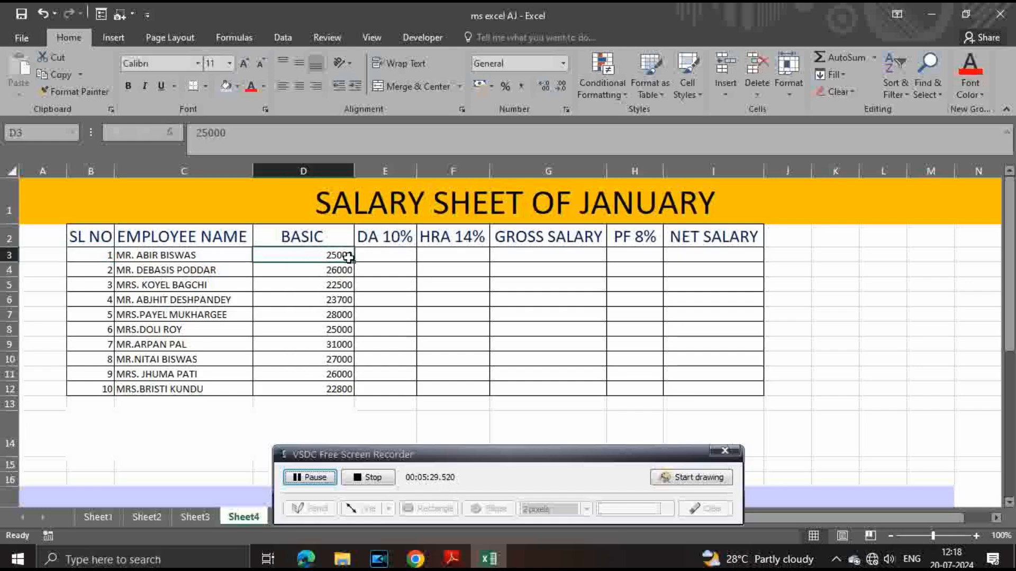
pyautogui.click(373, 257)
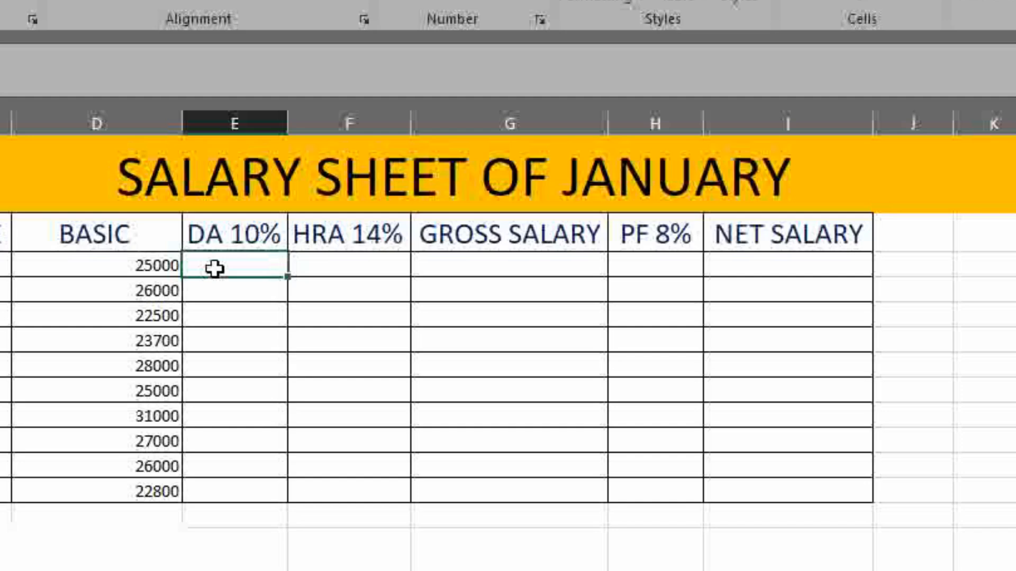
pyautogui.write('=')
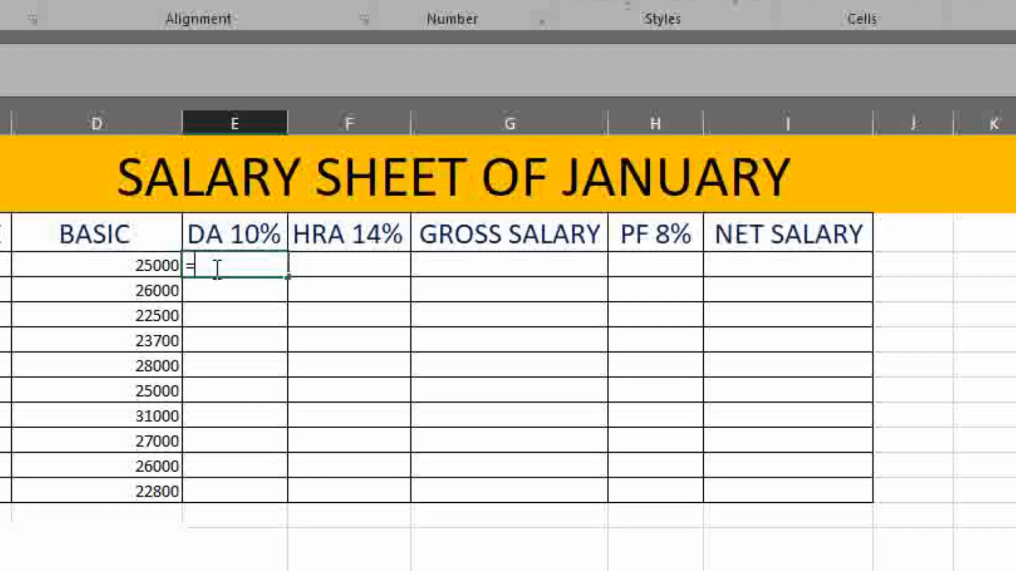
pyautogui.click(156, 266)
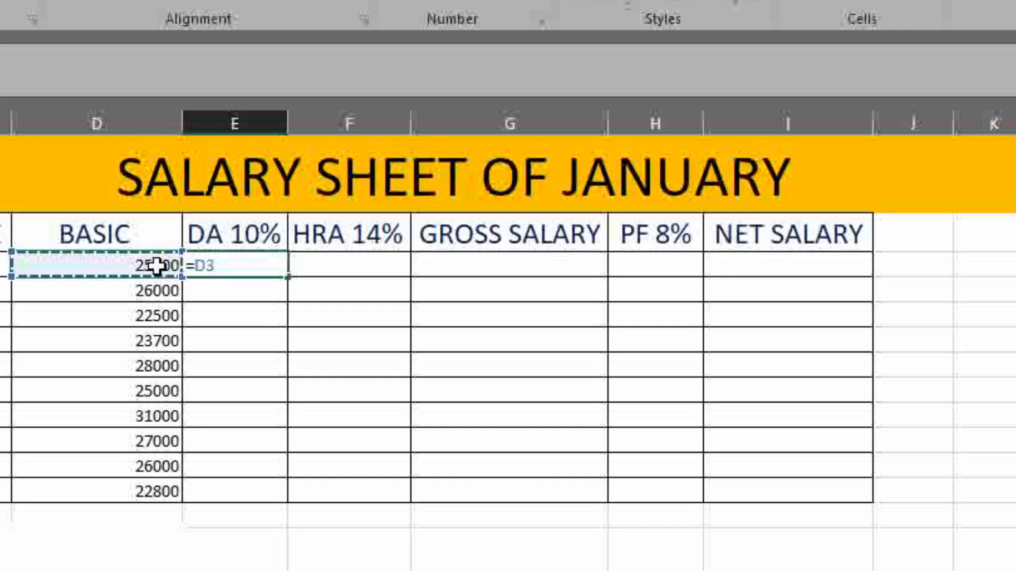
pyautogui.write('*10%')
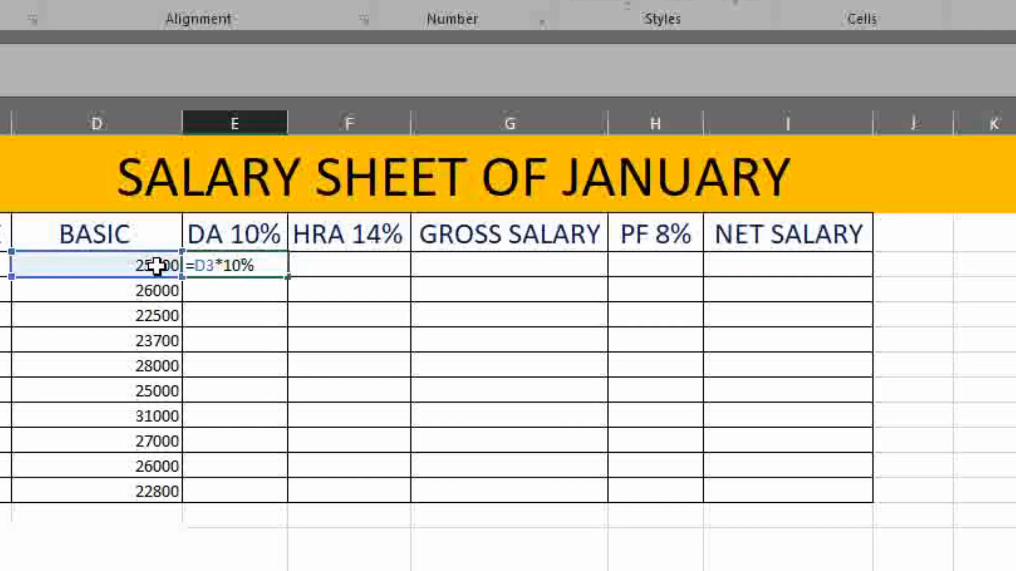
pyautogui.press('Tab')
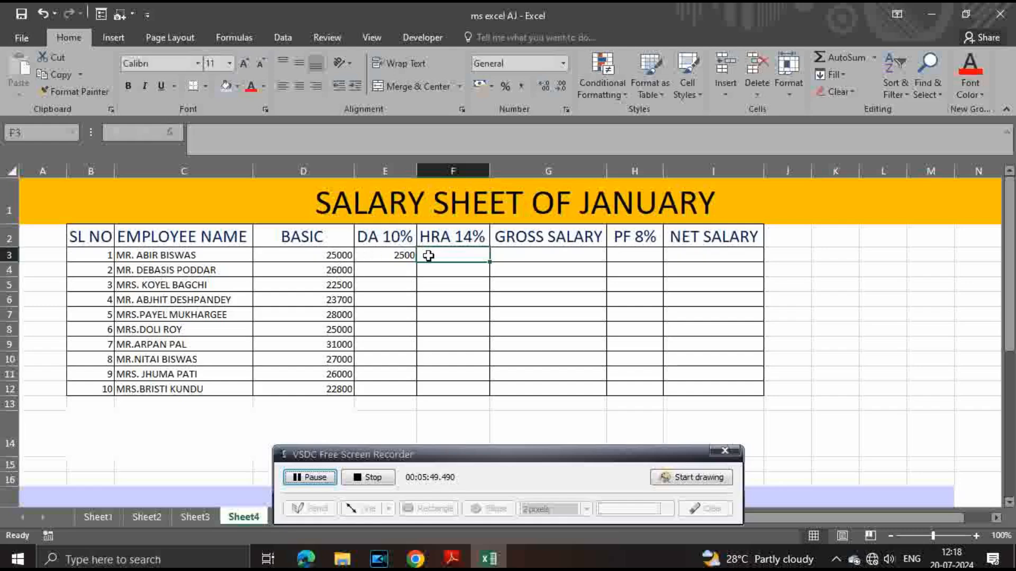
# Calculate the first employee's HRA in F3 with the formula =D3*14%.
pyautogui.write('=')
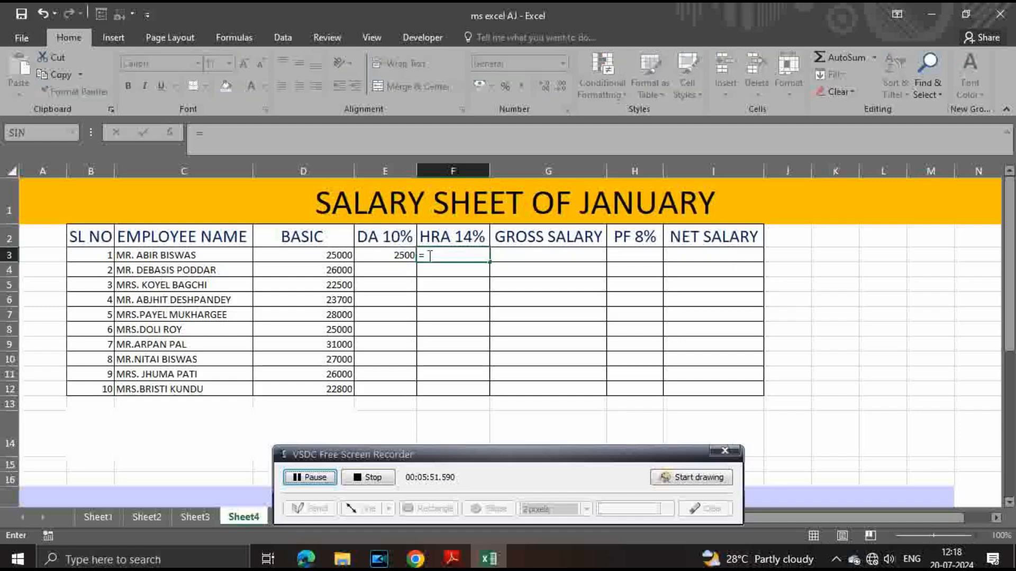
pyautogui.click(346, 256)
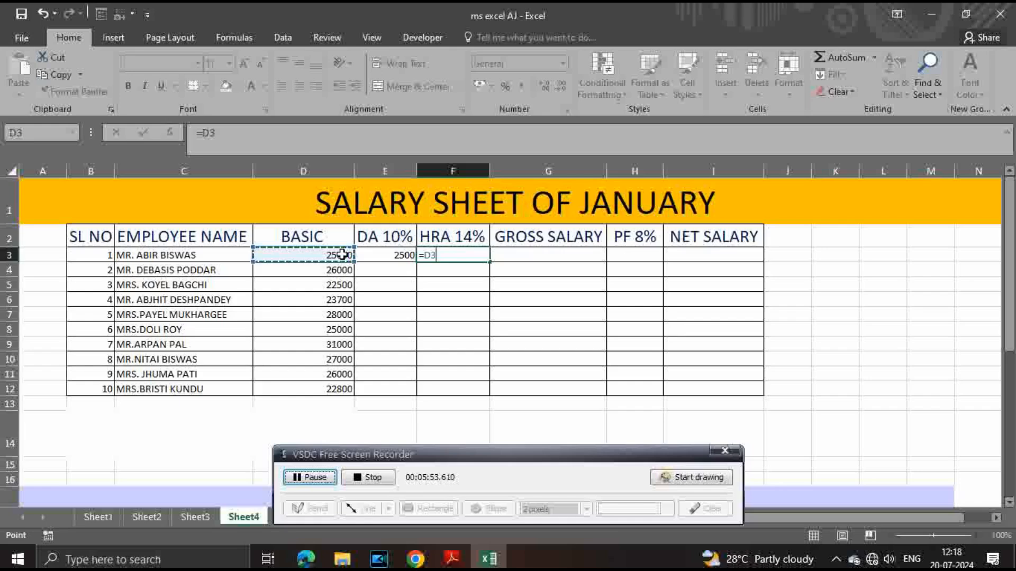
pyautogui.write('*')
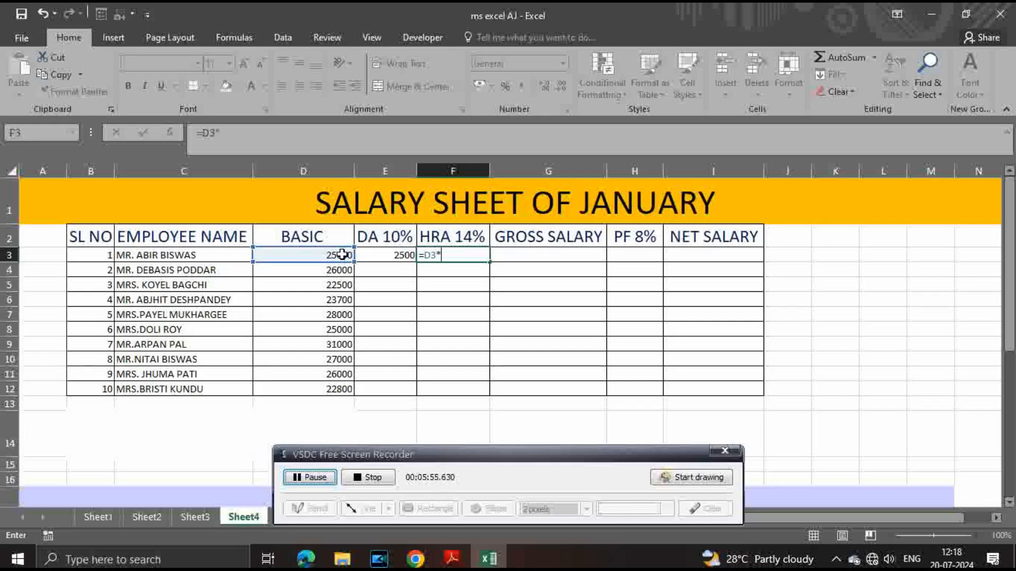
pyautogui.write('14%')
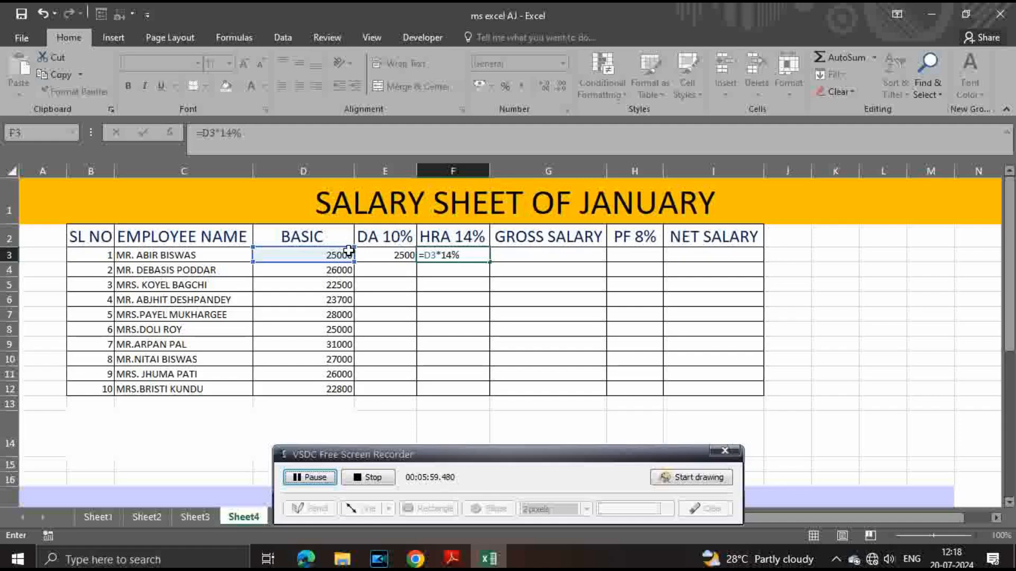
pyautogui.press('Tab')
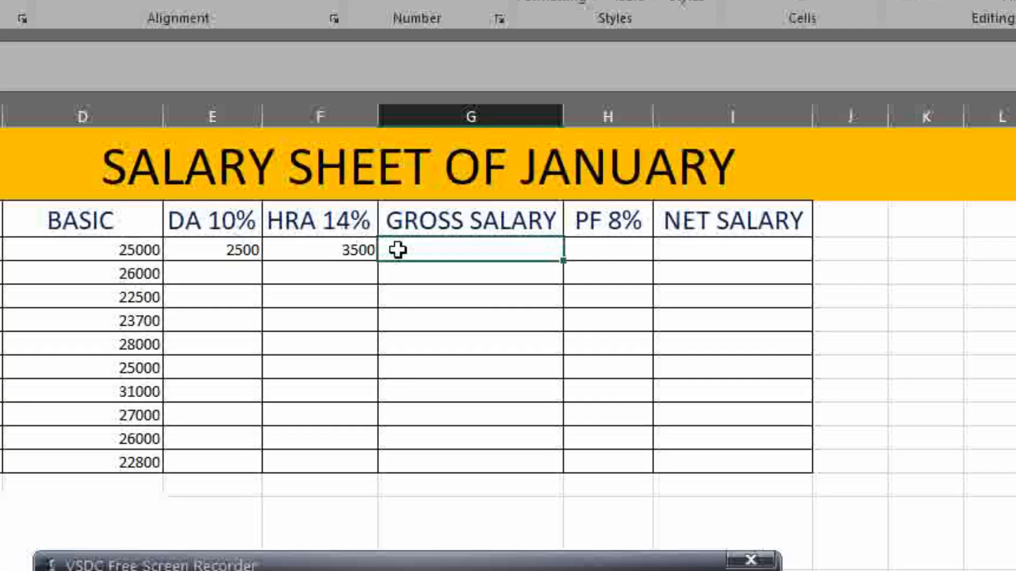
# Calculate the first employee's gross salary in G3 with the formula =SUM(D3:F3).
pyautogui.write('=SUM')
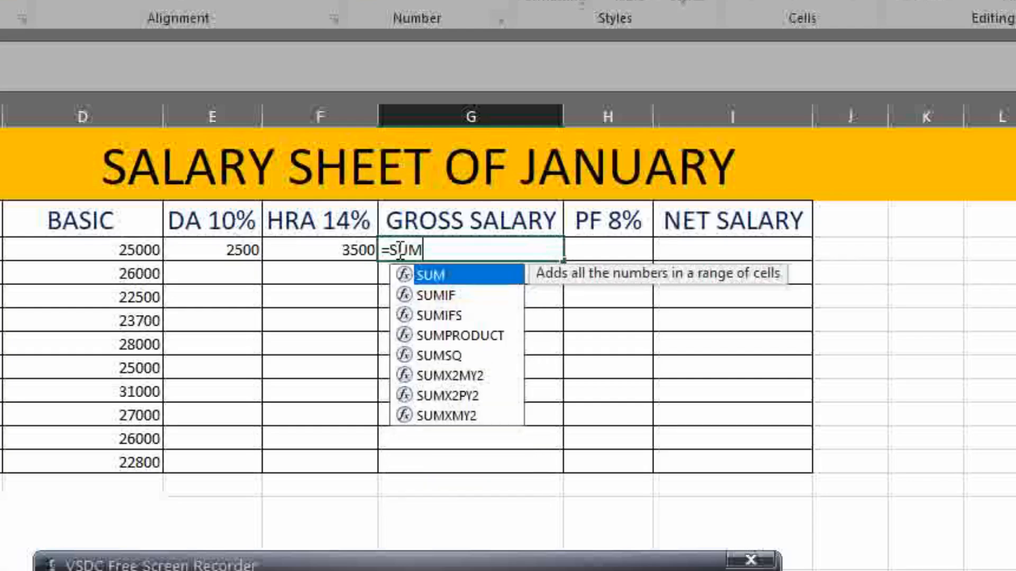
pyautogui.write('(')
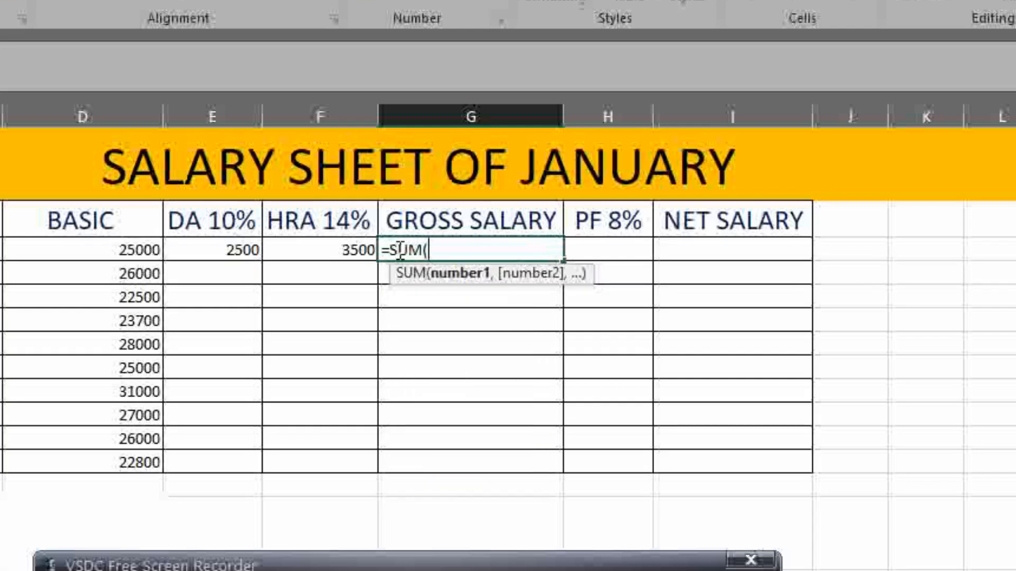
pyautogui.click(110, 249)
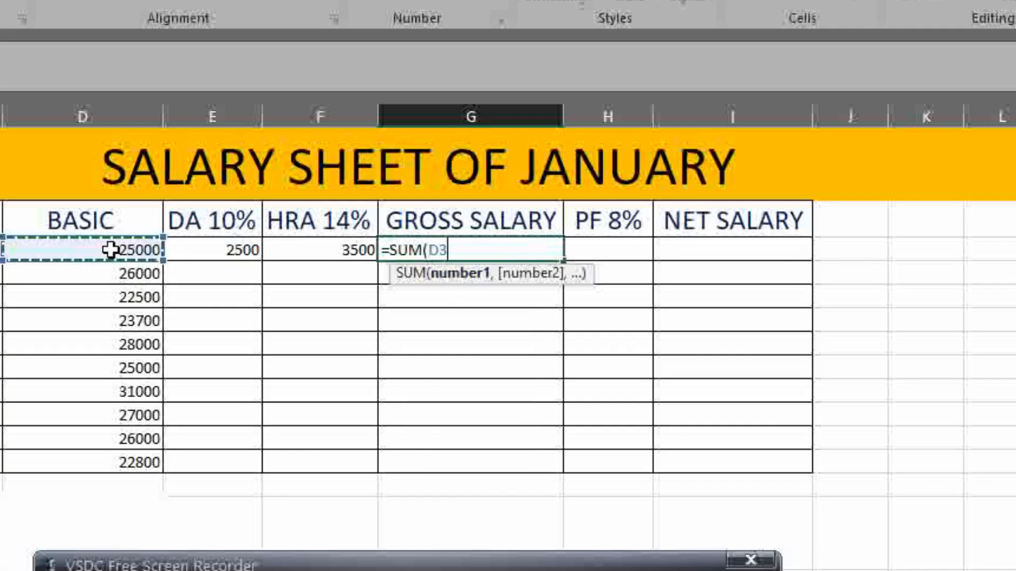
pyautogui.moveTo(110, 250); pyautogui.dragTo(291, 256)
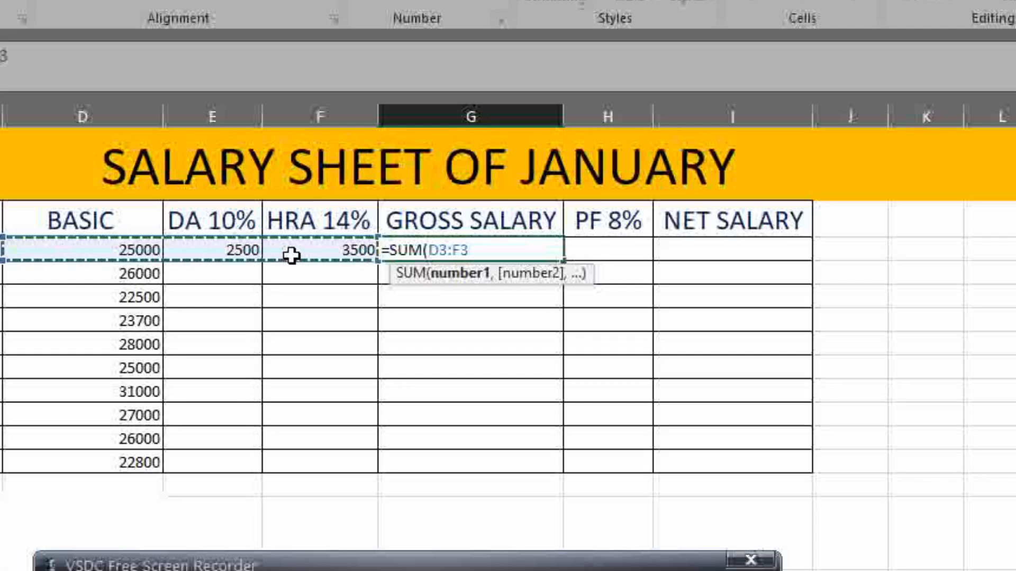
pyautogui.write(')')
pyautogui.press('Tab')
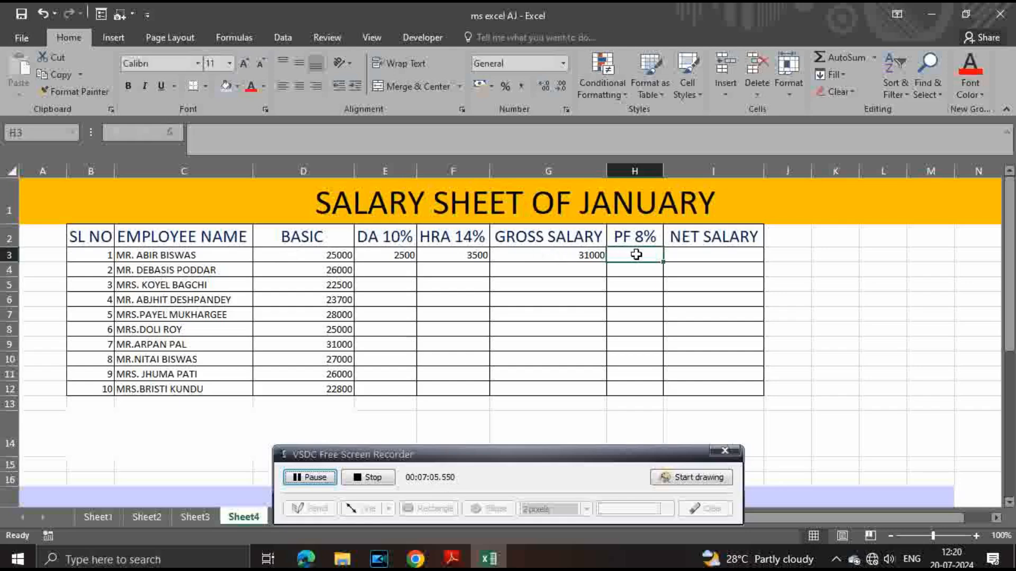
# Calculate the first employee's PF in H3 with the formula =D3*8%.
pyautogui.write('=')
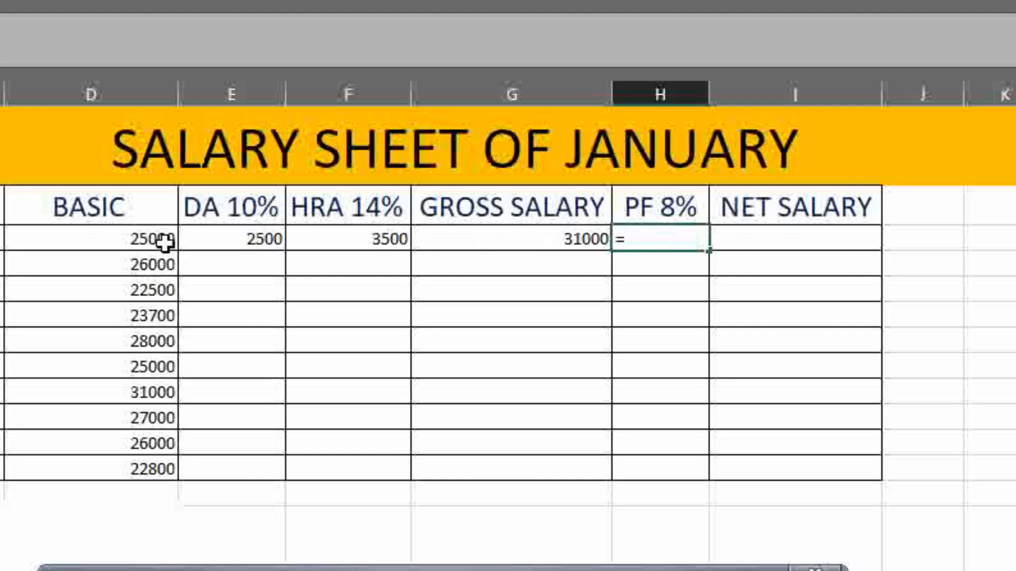
pyautogui.click(165, 242)
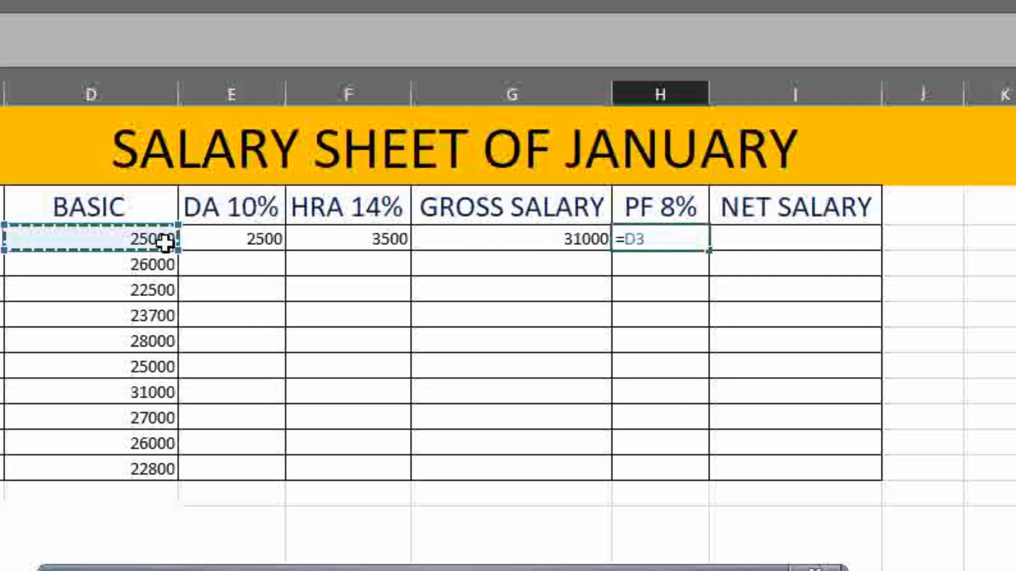
pyautogui.write('*8')
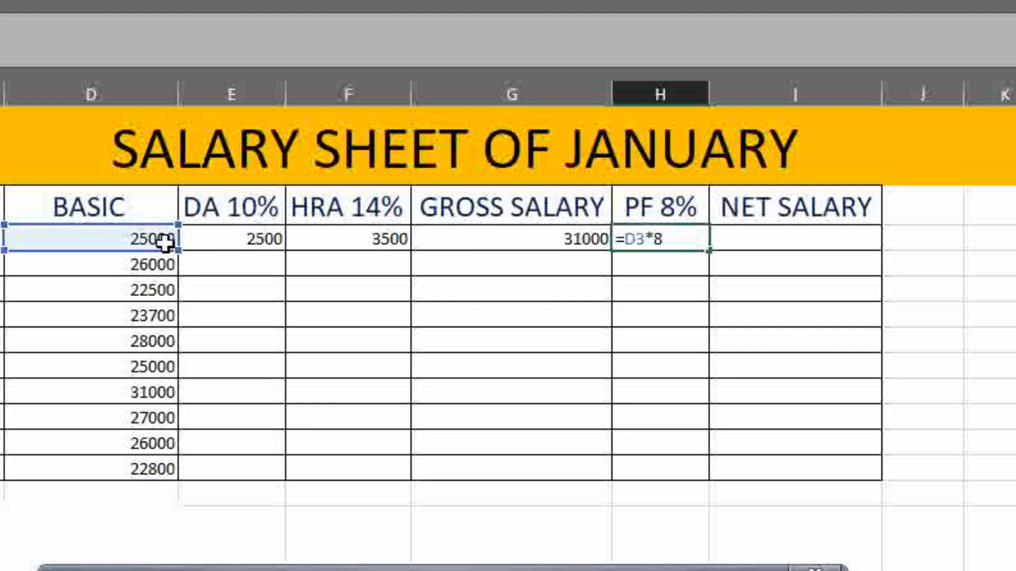
pyautogui.write('%')
pyautogui.press('Tab')
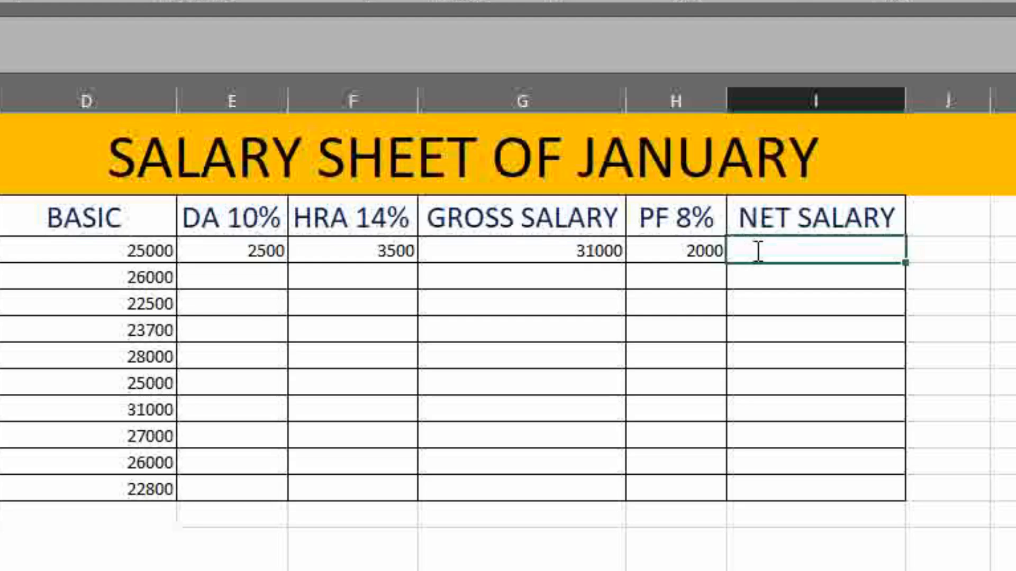
# Calculate the first employee's net salary in I3 with the formula =G3-H3.
pyautogui.write('=')
pyautogui.click(559, 242)
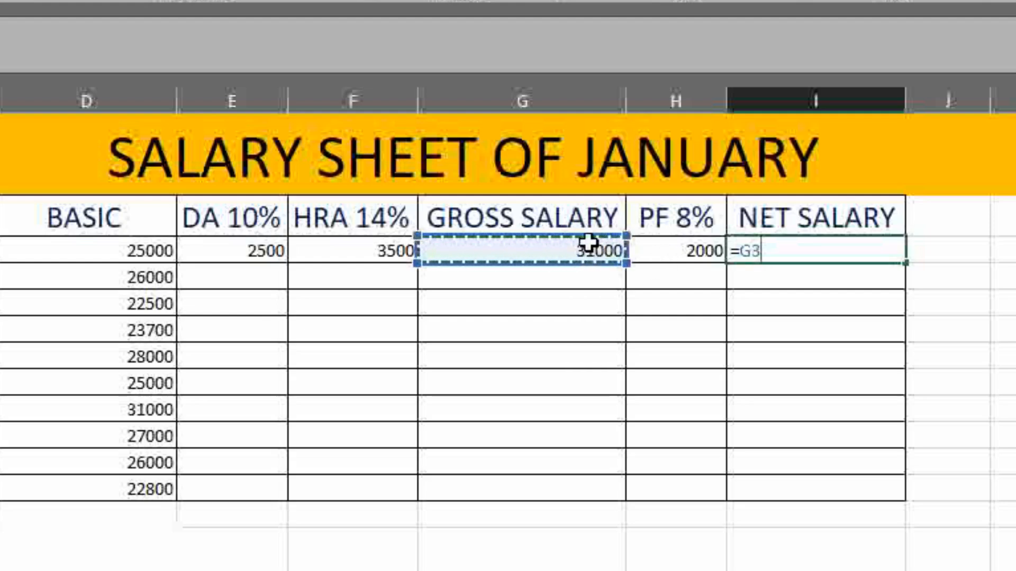
pyautogui.write('-')
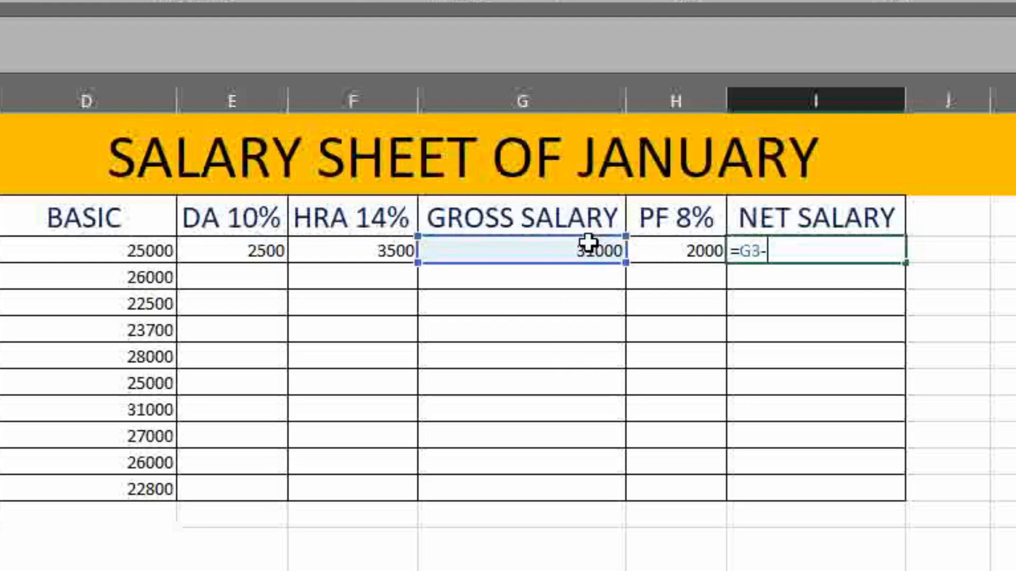
pyautogui.click(692, 249)
pyautogui.press('Tab')
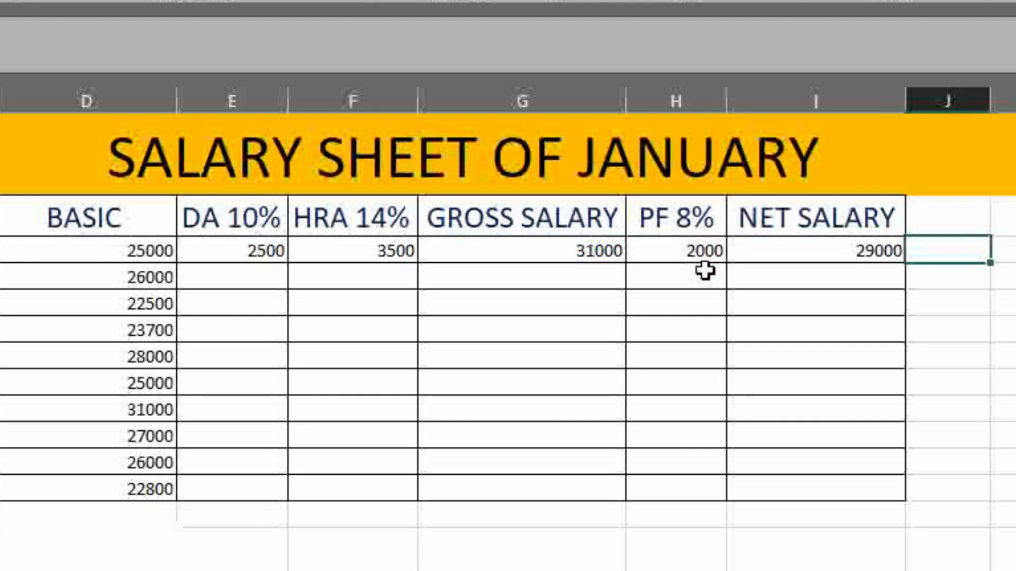
pyautogui.click(968, 320)
pyautogui.click(861, 252)
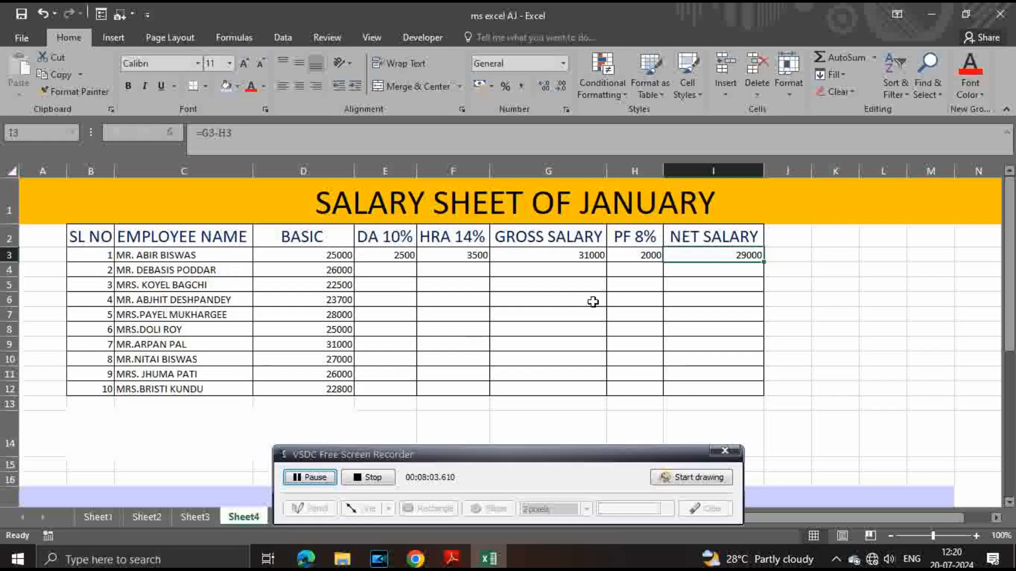
# Fill the DA formula from E3 and the HRA formula from F3 down to row 12 for all employees.
pyautogui.click(377, 254)
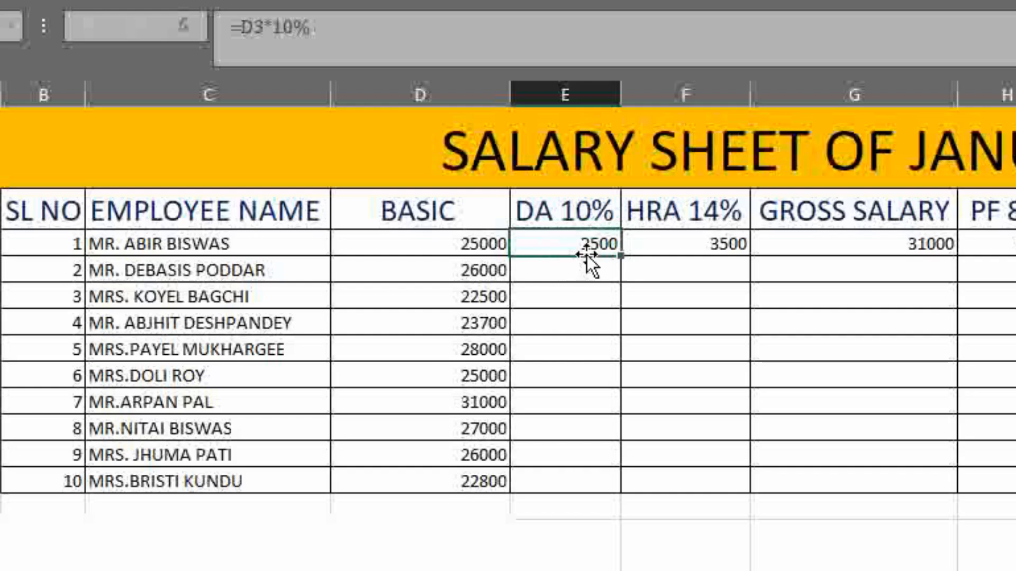
pyautogui.doubleClick(622, 259)
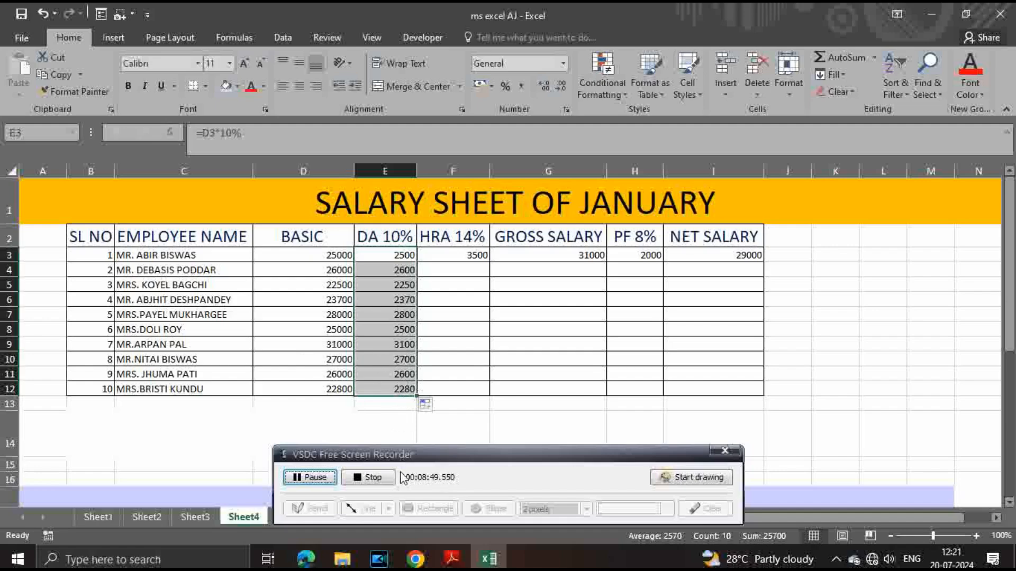
pyautogui.click(460, 256)
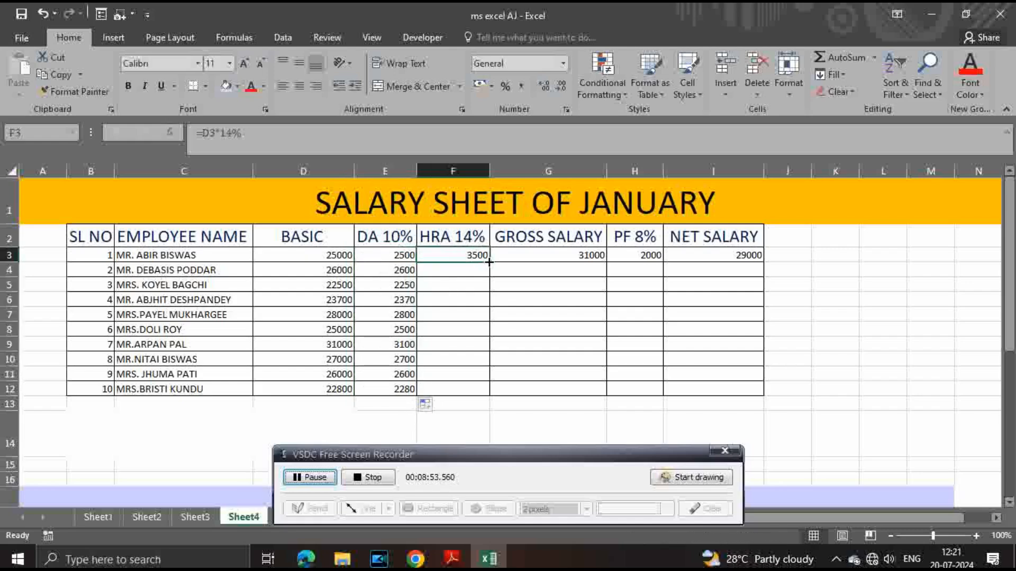
pyautogui.doubleClick(490, 262)
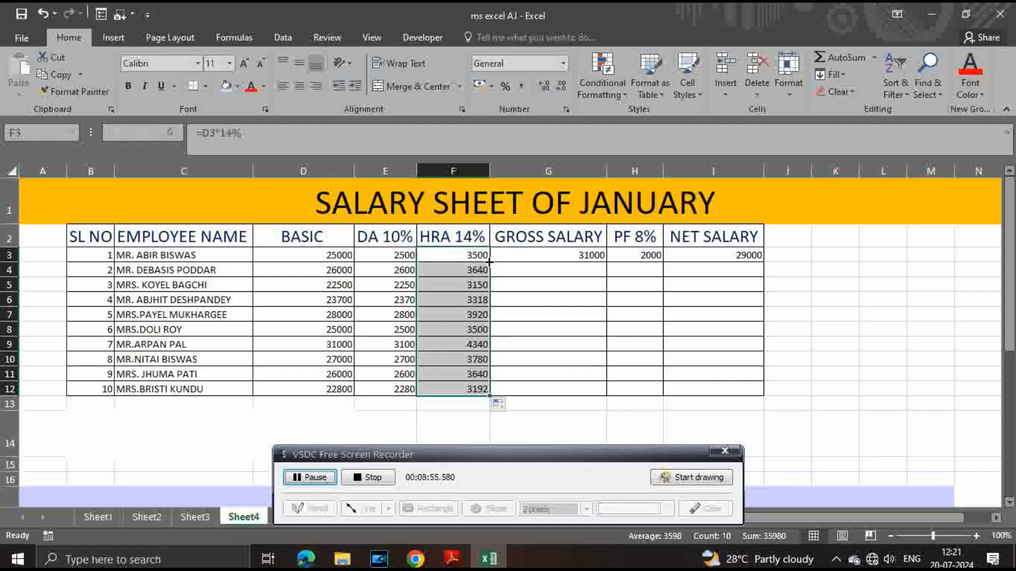
# Fill the gross salary formula from G3 and the PF formula from H3 down to row 12.
pyautogui.click(579, 256)
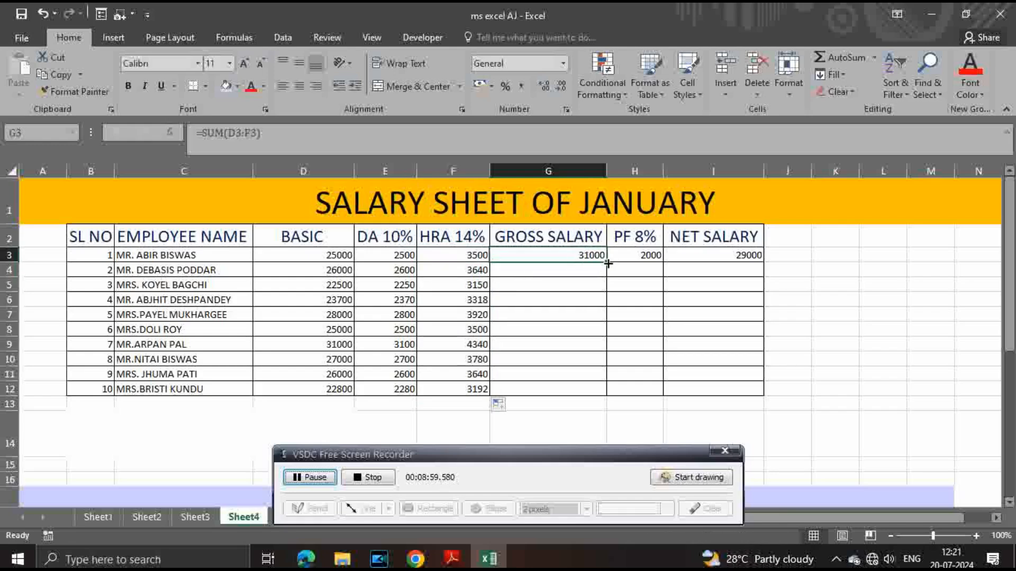
pyautogui.doubleClick(605, 263)
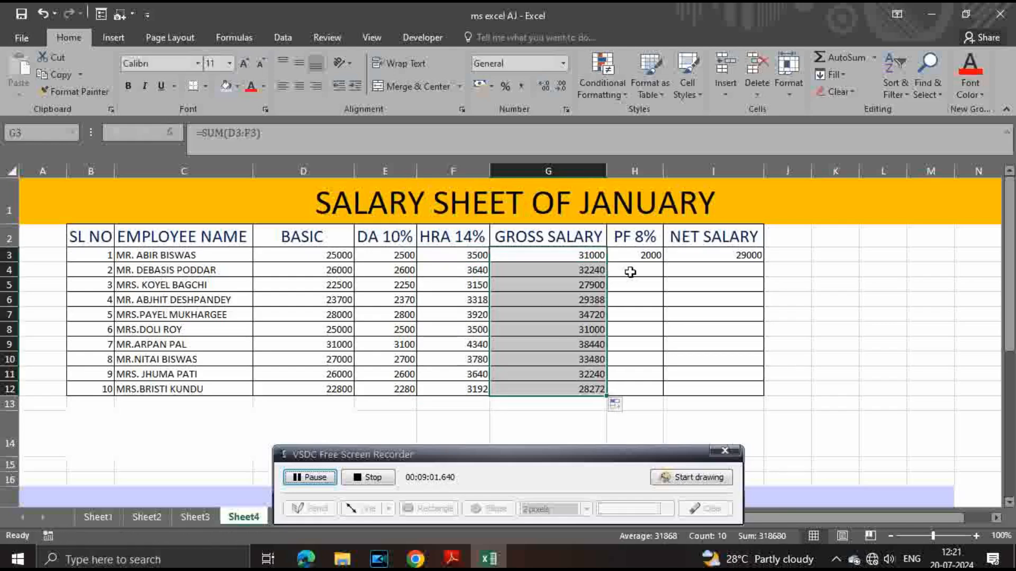
pyautogui.click(636, 256)
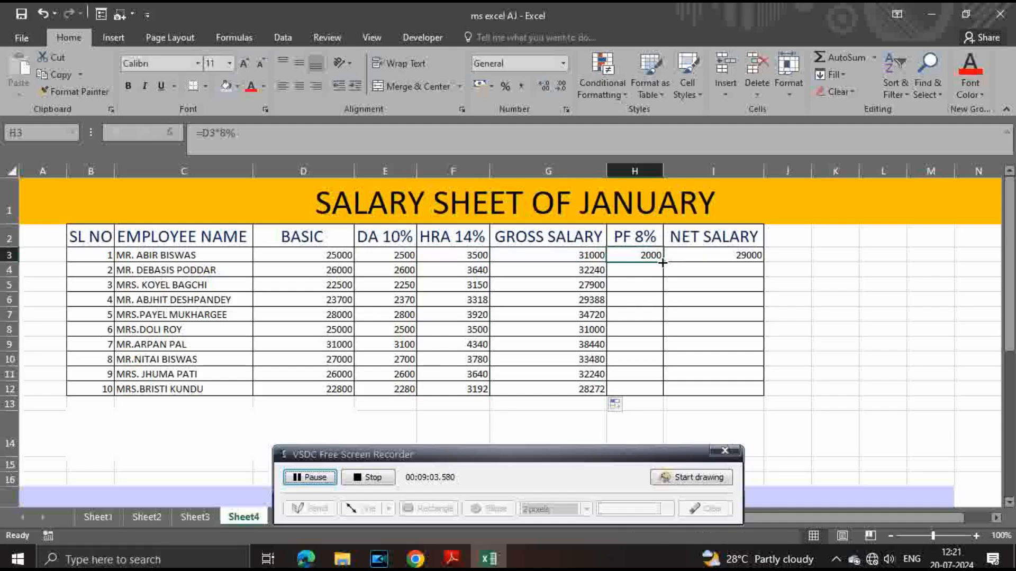
pyautogui.doubleClick(662, 263)
# Fill the net salary formula from I3 down to I12 and deselect the range.
pyautogui.click(747, 256)
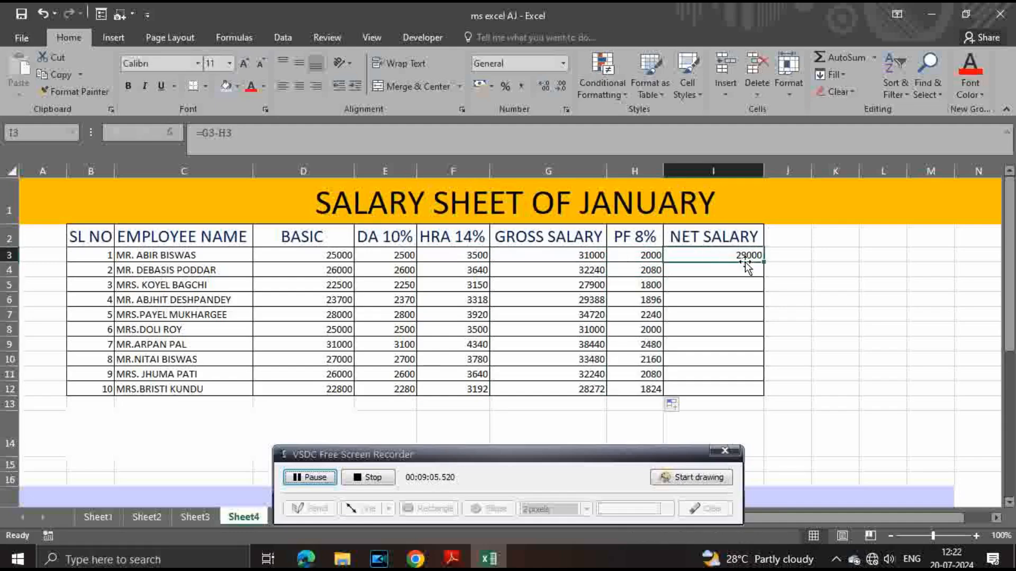
pyautogui.doubleClick(765, 262)
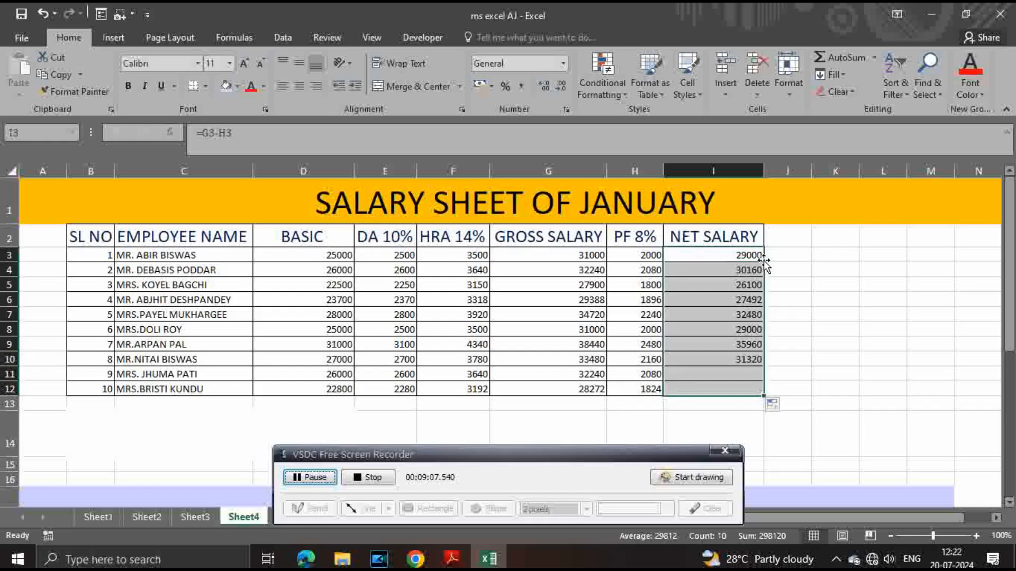
pyautogui.click(717, 416)
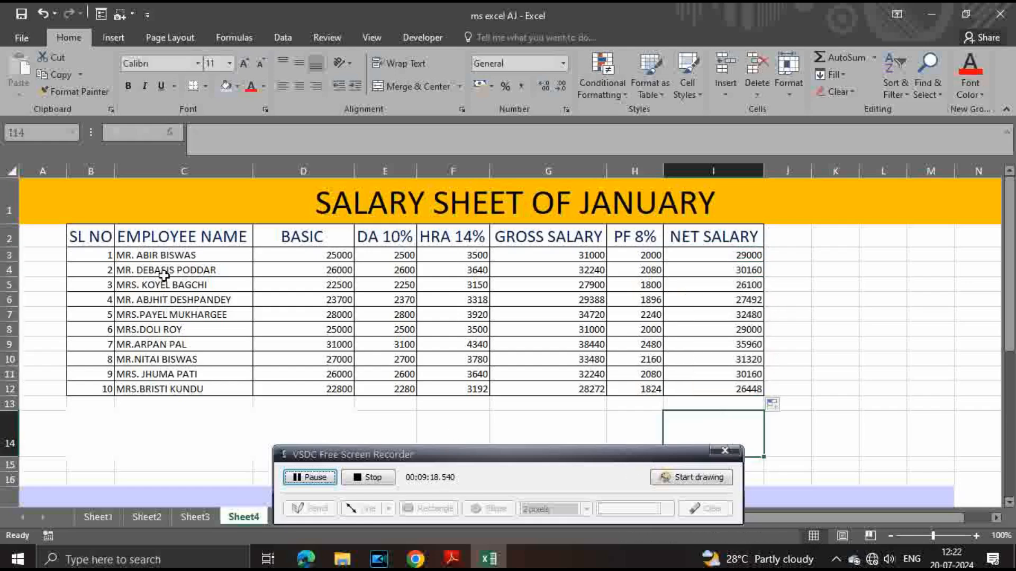